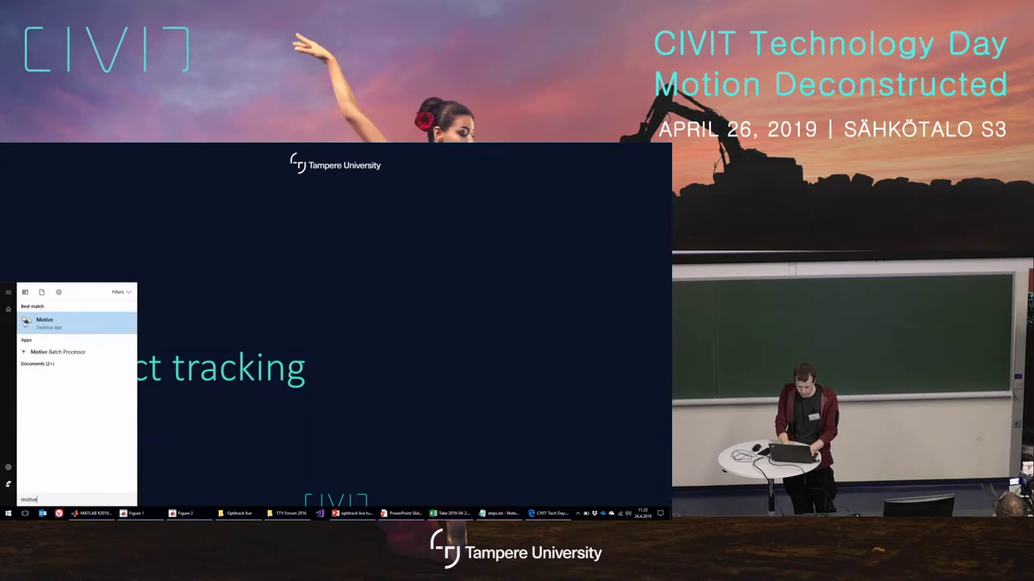
Step: Launch Motive and start the Perform Camera Calibration task
key("Return")
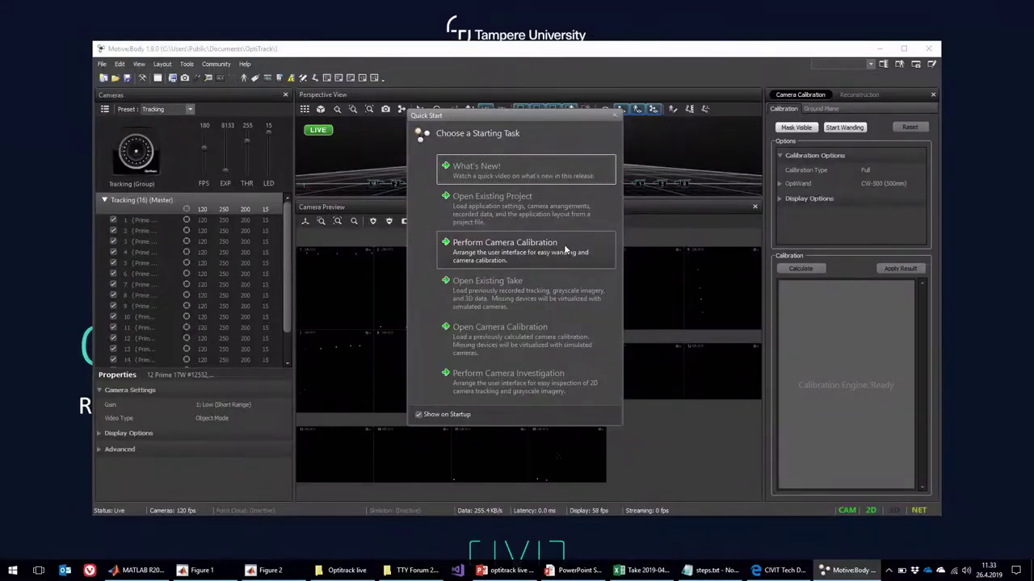
left_click(565, 252)
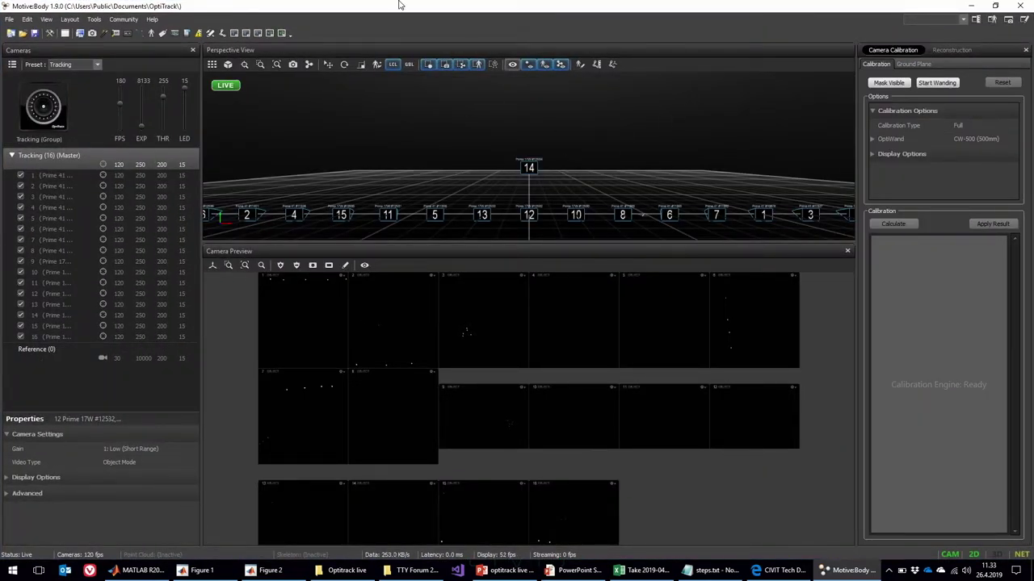
Step: Open the calibration file Calibration Exceptional (MeanErr 0.459 mm) 2019-04-26 12.10am.cal from the Optitrack live folder
left_click(10, 19)
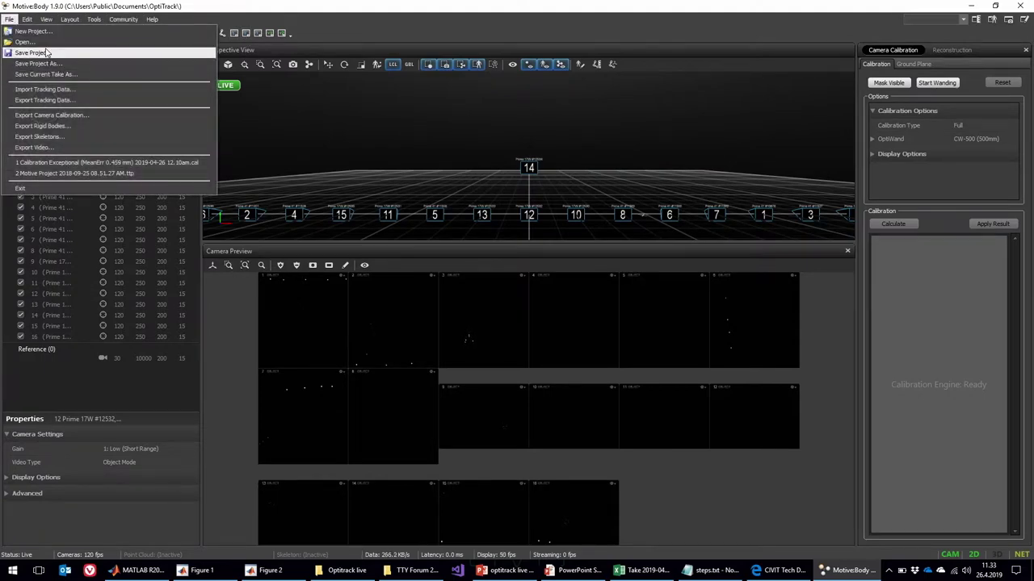
left_click(32, 41)
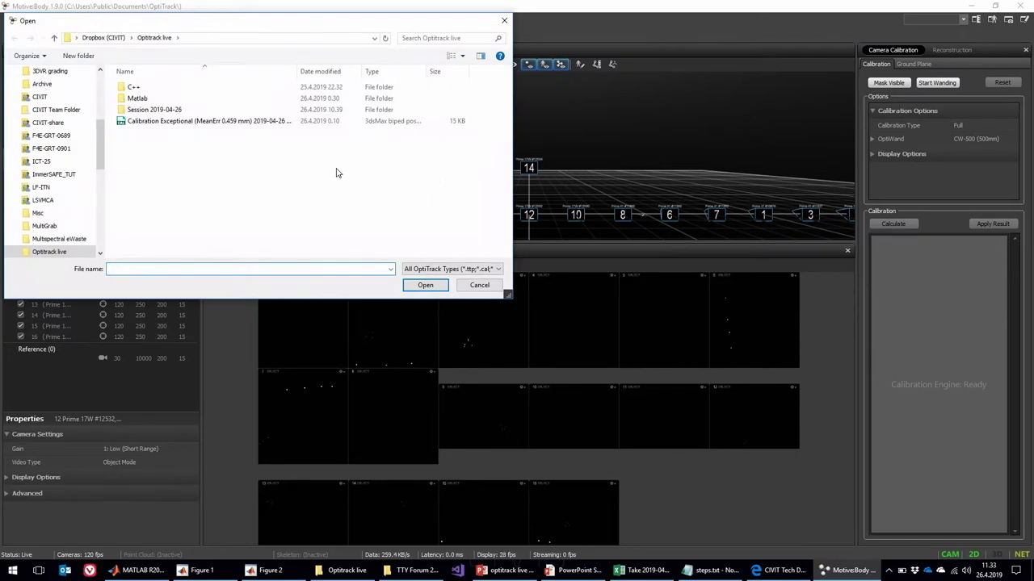
double_click(194, 121)
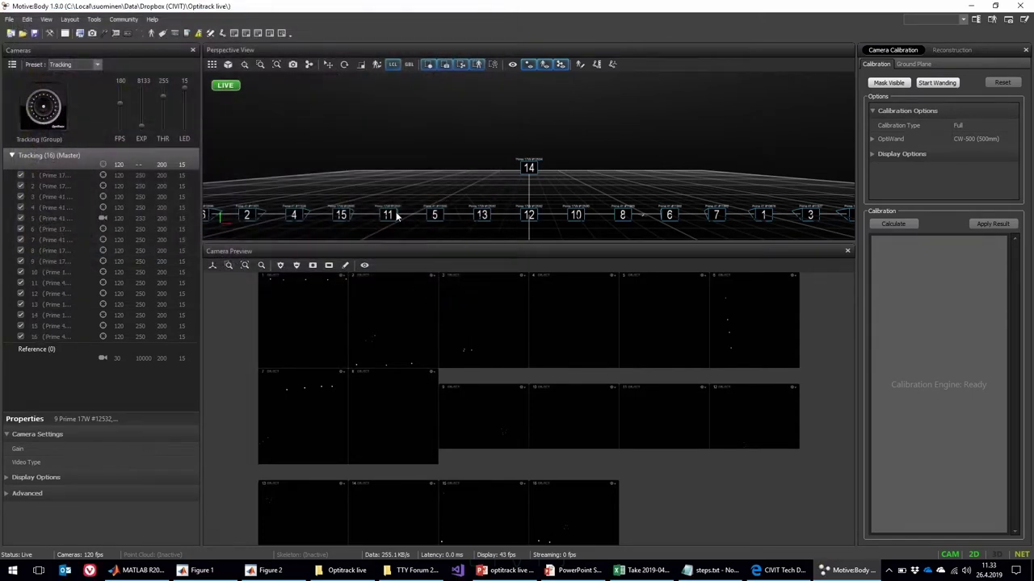
Step: Inspect camera 5's grayscale image in the camera preview and switch that camera to object mode
right_click_drag(512, 186, 547, 170)
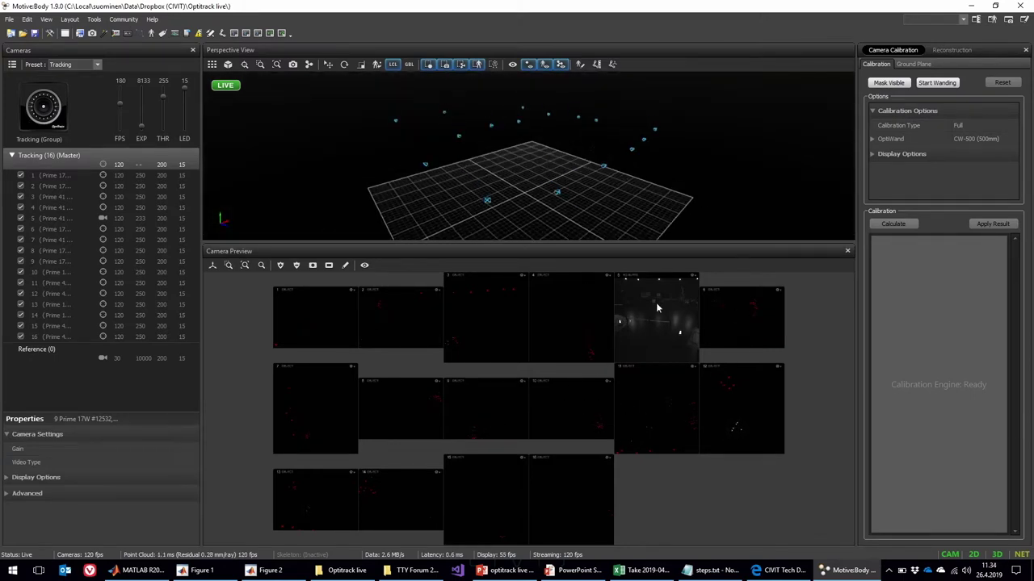
scroll(676, 330, "up", 5)
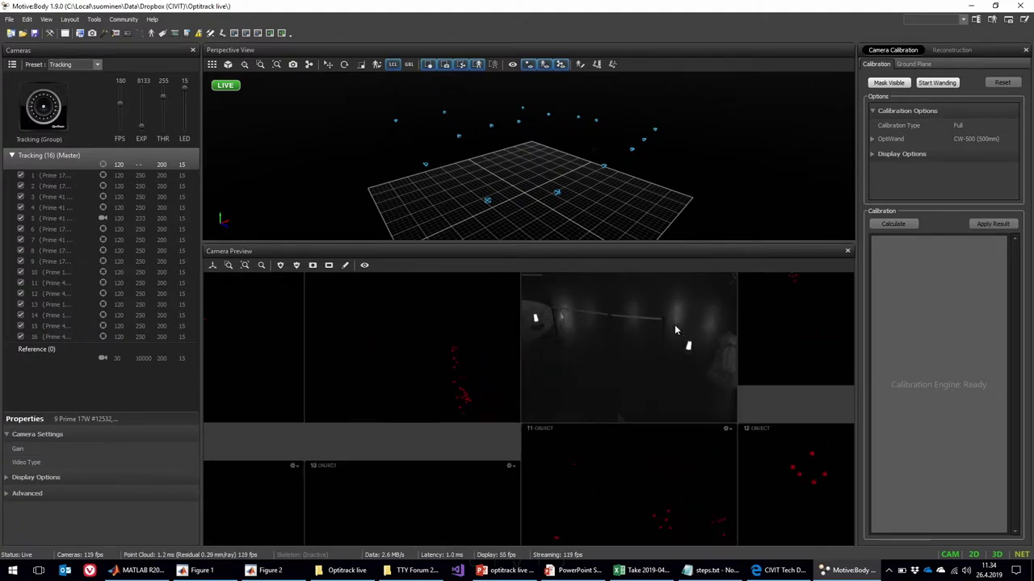
middle_click_drag(674, 327, 714, 405)
scroll(692, 437, "down", 1)
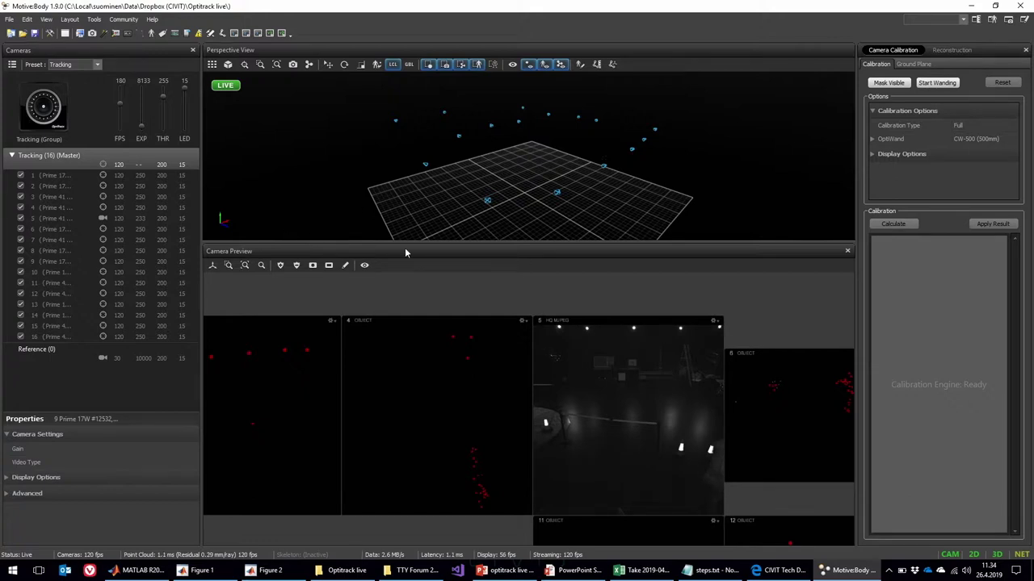
scroll(566, 331, "down", 4)
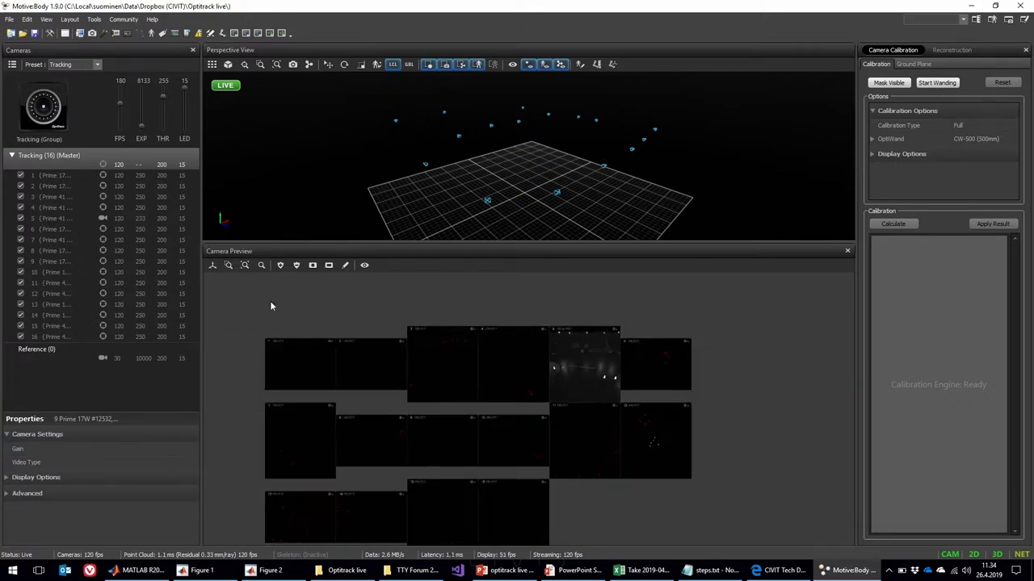
left_click(103, 217)
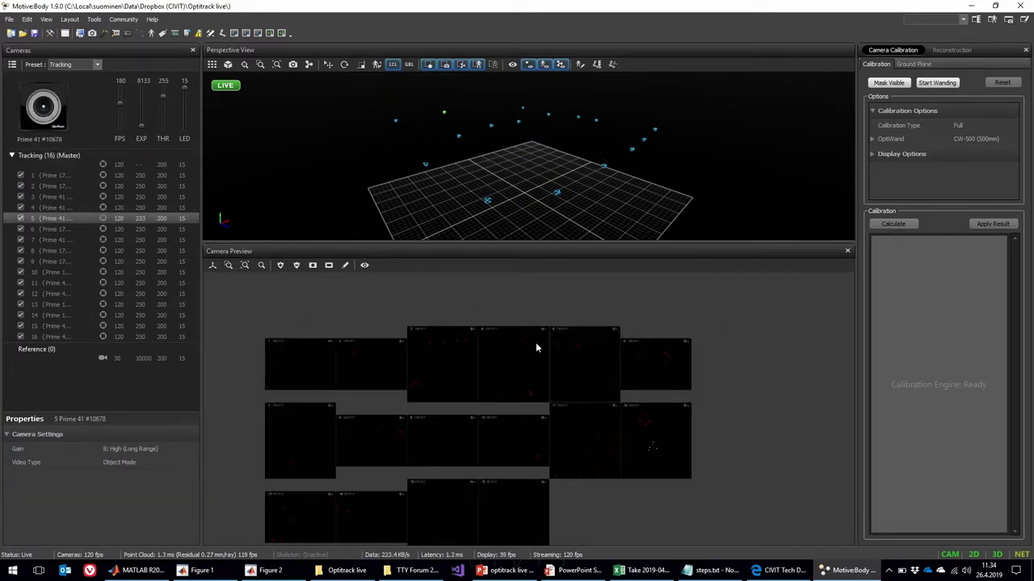
middle_click_drag(502, 305, 525, 297)
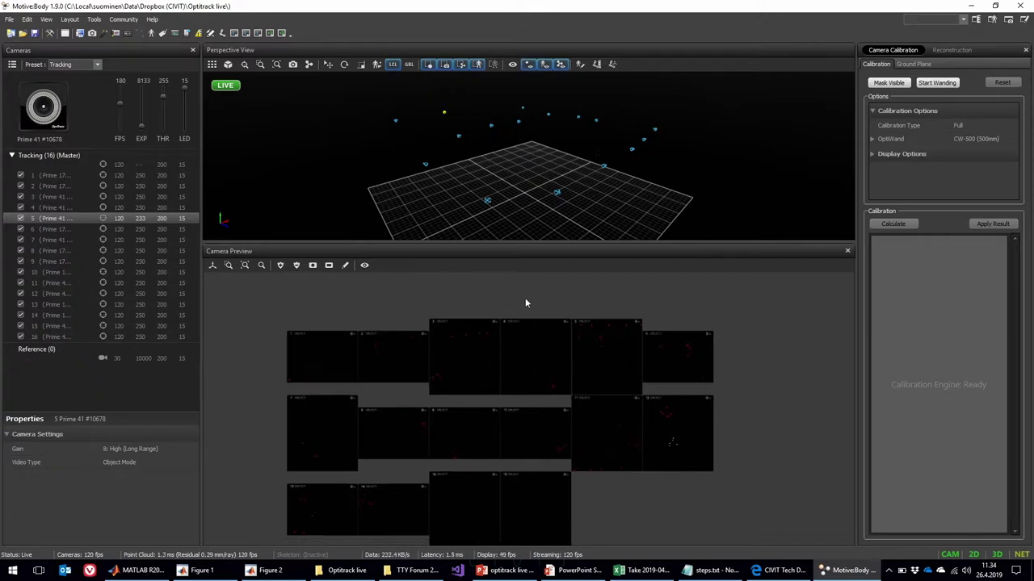
Step: Create a rigid body from the five clustered markers beside the ground grid in the perspective view
left_click(535, 168)
right_click_drag(530, 179, 522, 144)
middle_click_drag(524, 123, 523, 139)
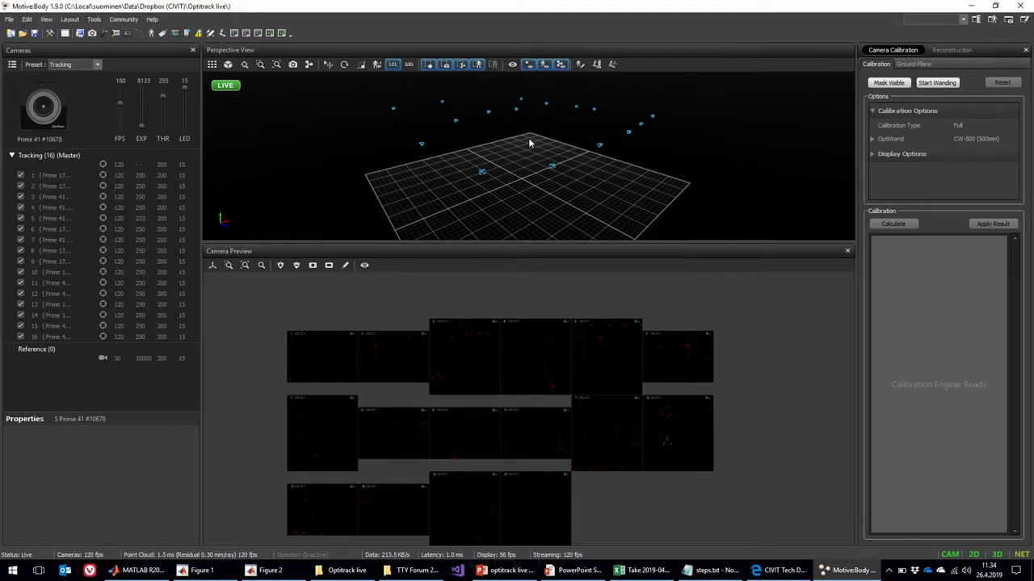
scroll(525, 143, "up", 5)
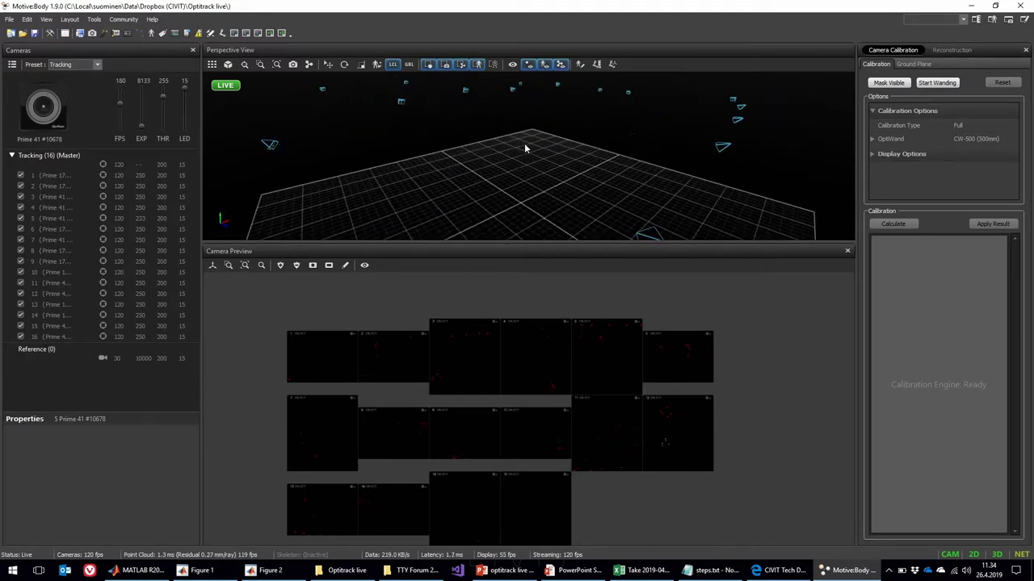
scroll(605, 145, "up", 5)
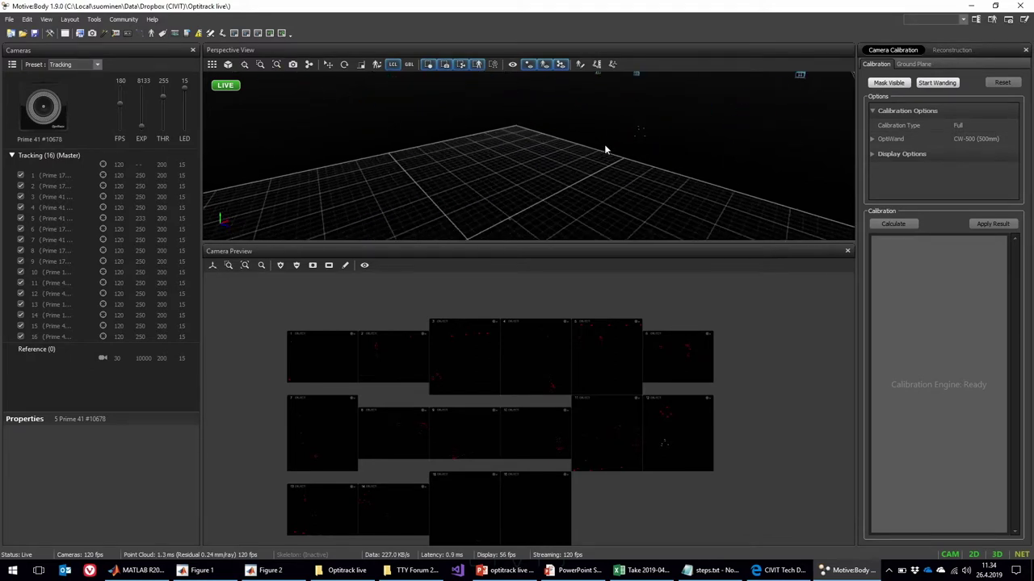
right_click_drag(611, 141, 588, 136)
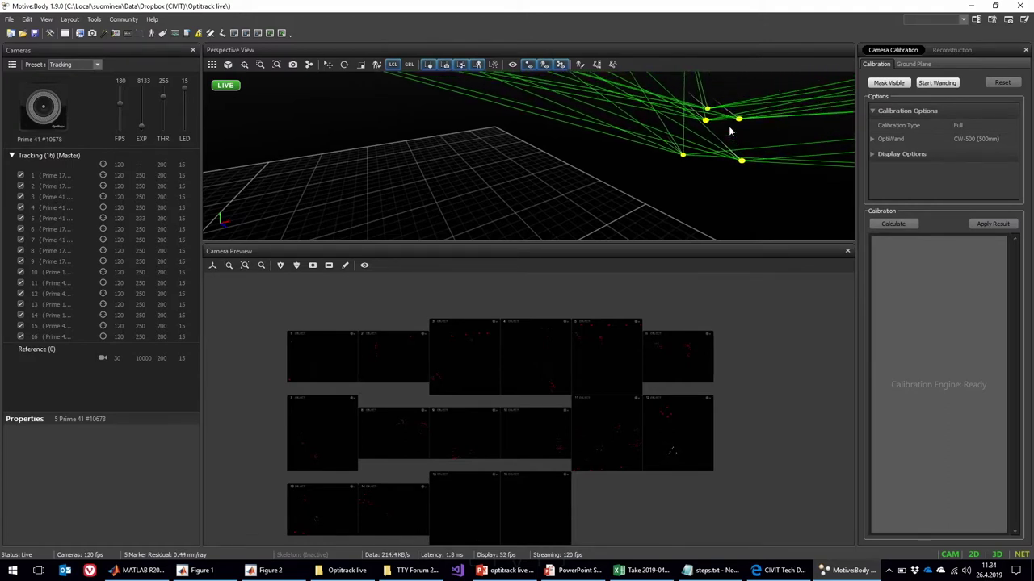
right_click_drag(729, 132, 741, 157)
right_click(740, 148)
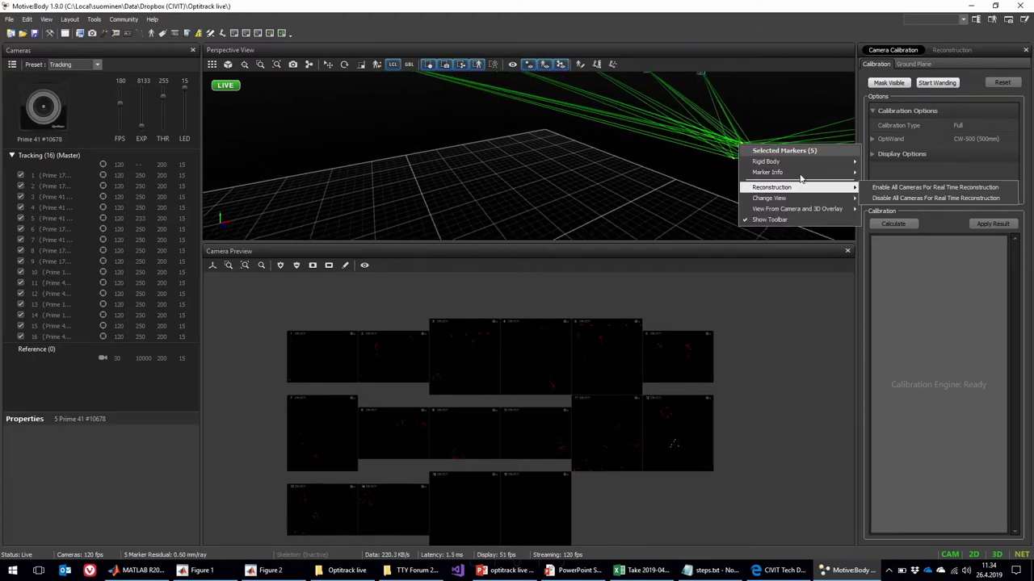
mouse_move(796, 164)
left_click(876, 162)
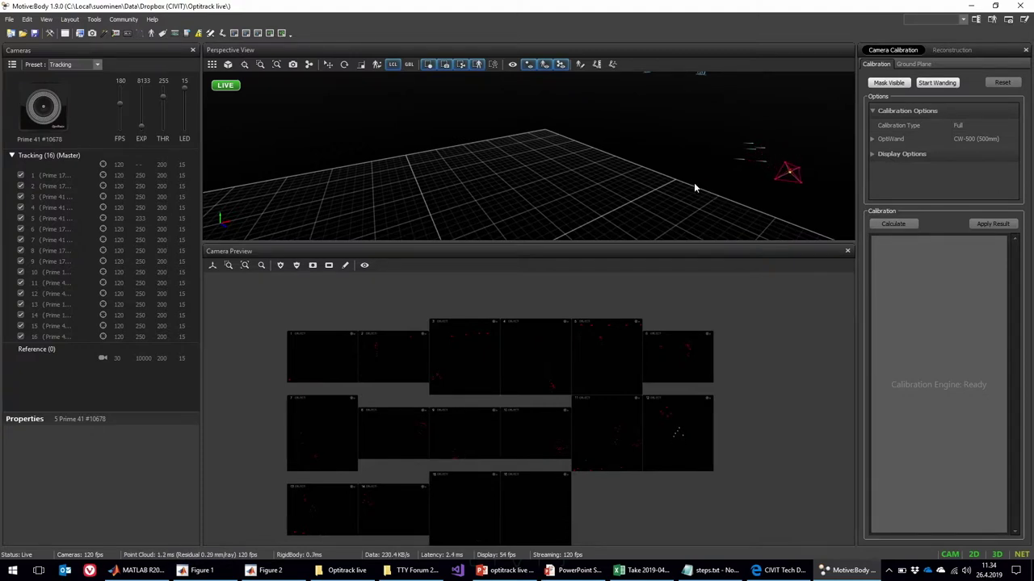
Step: Switch the workspace to the Capture layout and frame the tracked rigid body among the cameras
left_click(71, 20)
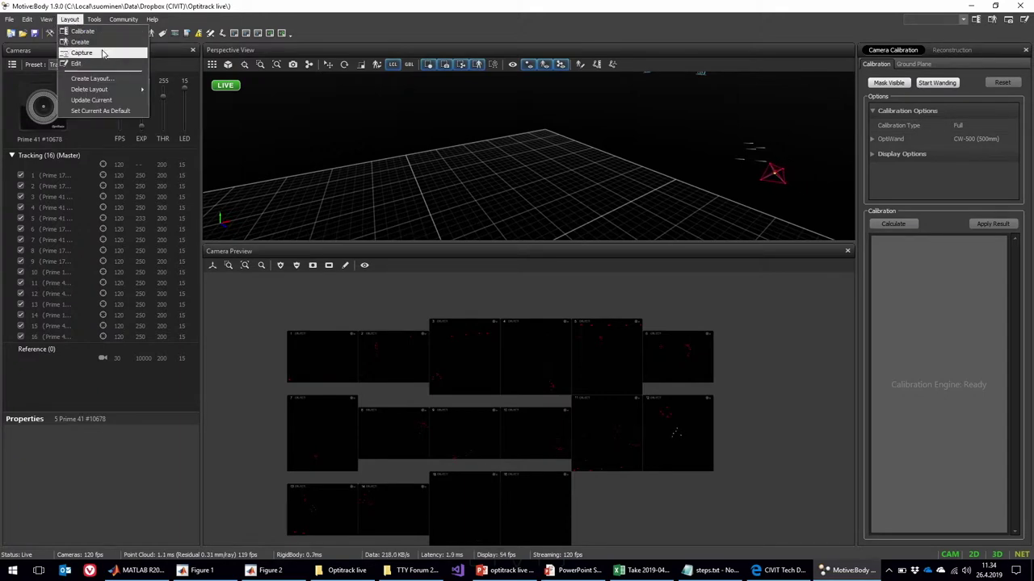
left_click(102, 52)
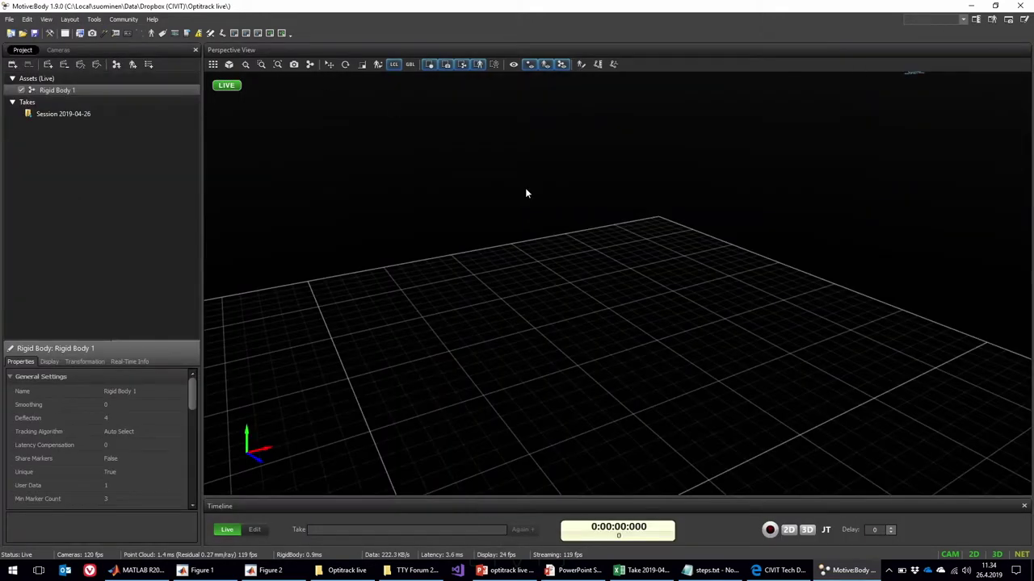
right_click_drag(525, 194, 604, 260)
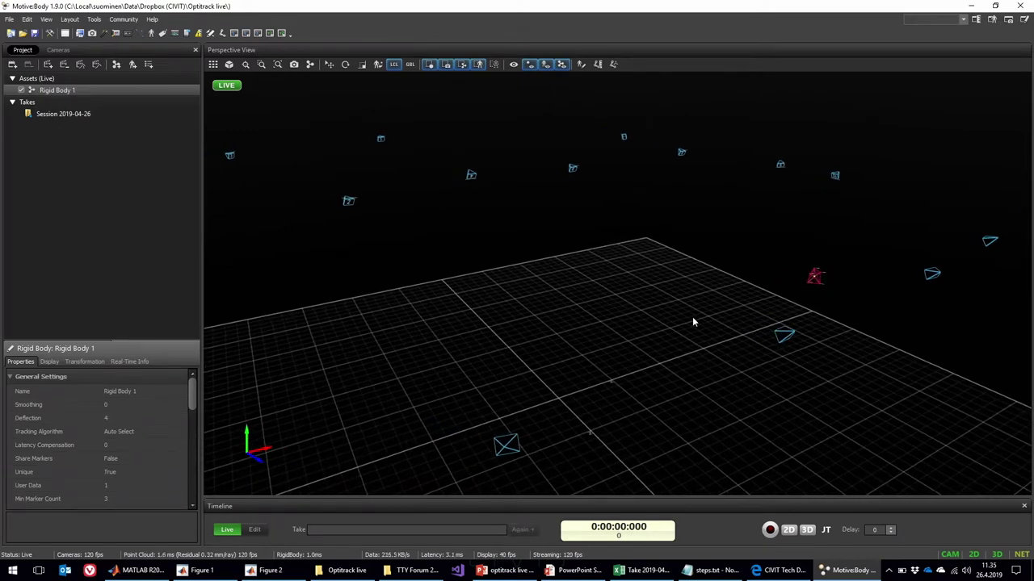
Step: Show the real-time position and orientation info of Rigid Body 1 and enlarge its pane to fit all values
left_click(129, 362)
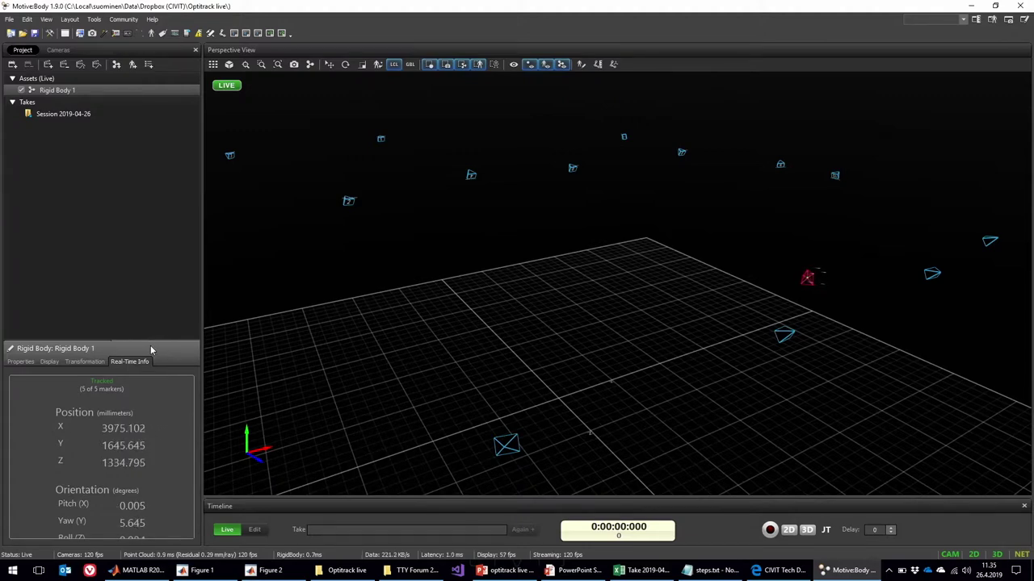
left_click_drag(150, 341, 159, 257)
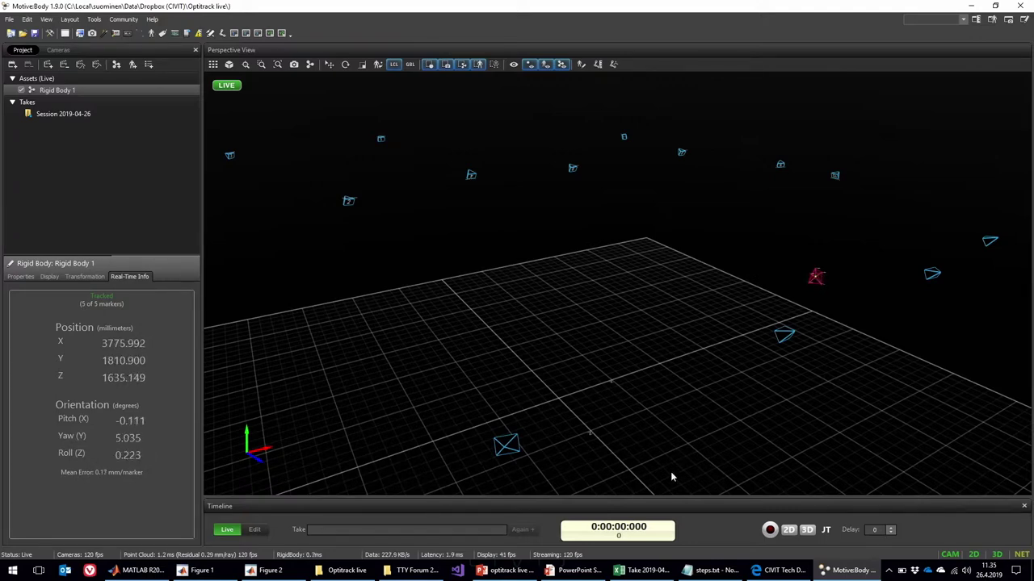
Step: Record a take of the rigid body's motion and play it back in edit mode
left_click(769, 530)
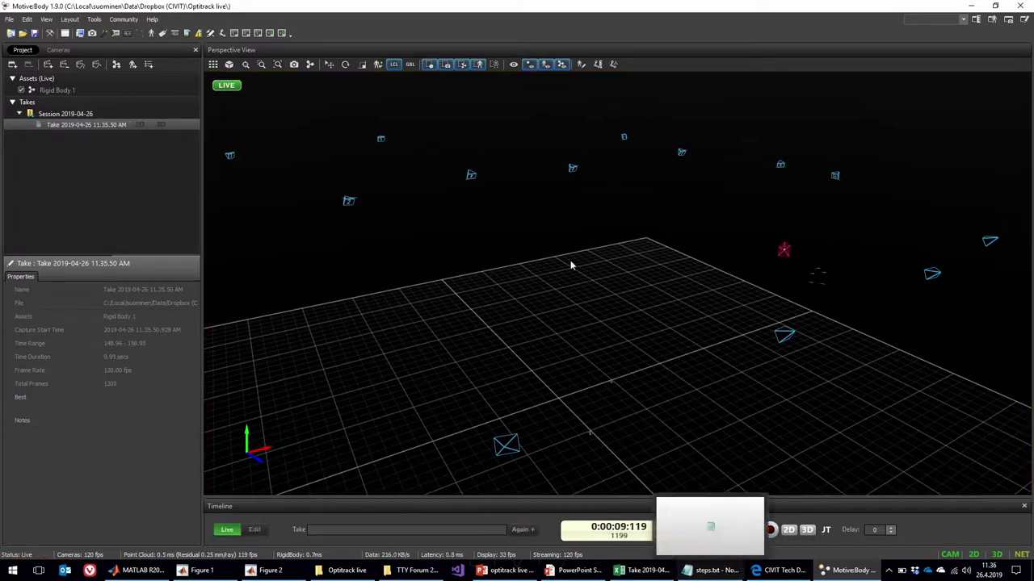
double_click(96, 125)
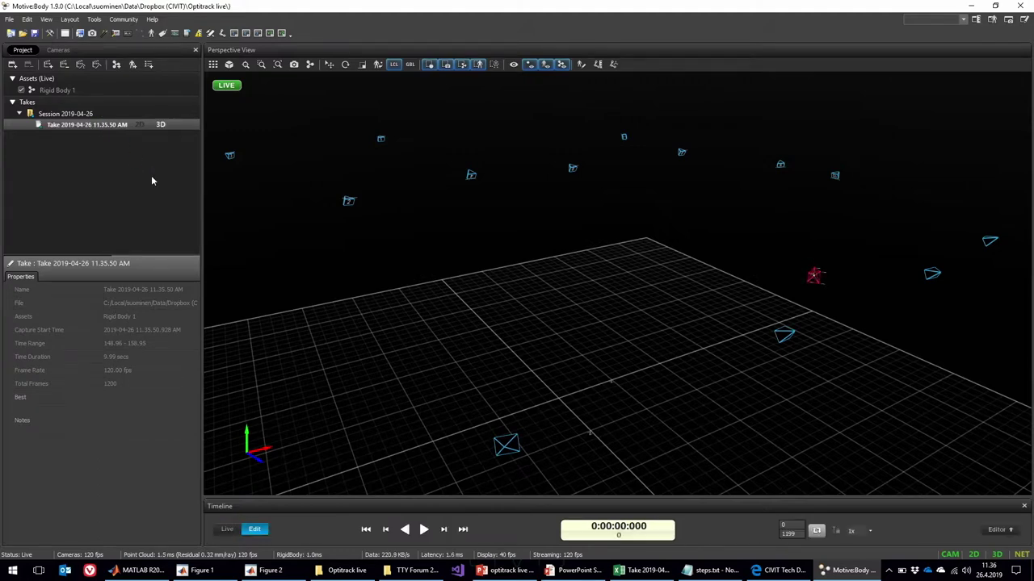
scroll(686, 295, "up", 5)
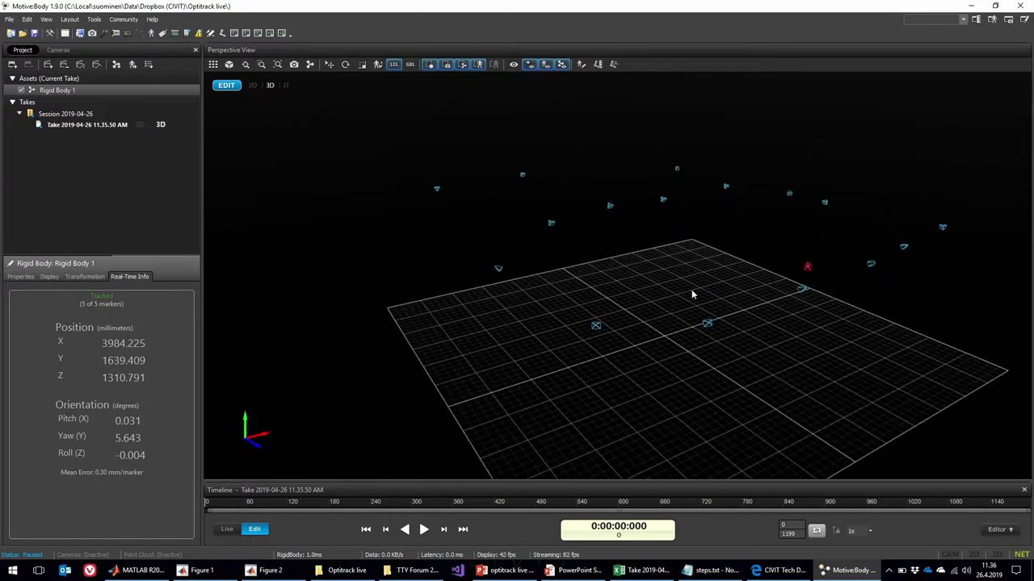
left_click(424, 529)
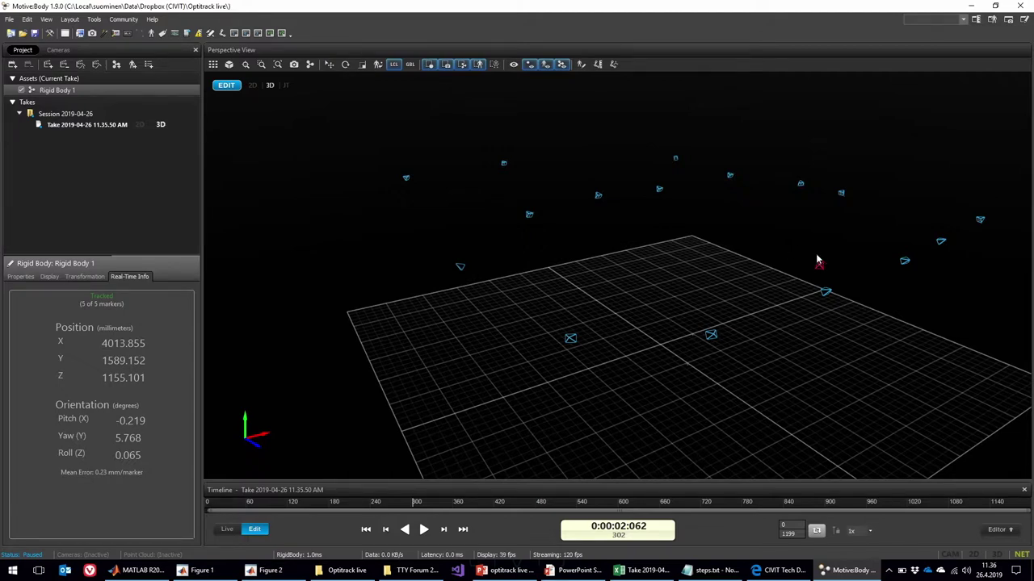
Step: Export the recorded take's tracking data to the Desktop in CSV format at 120 FPS and 100% scale, reviewing the CSV options
left_click(110, 130)
right_click(111, 127)
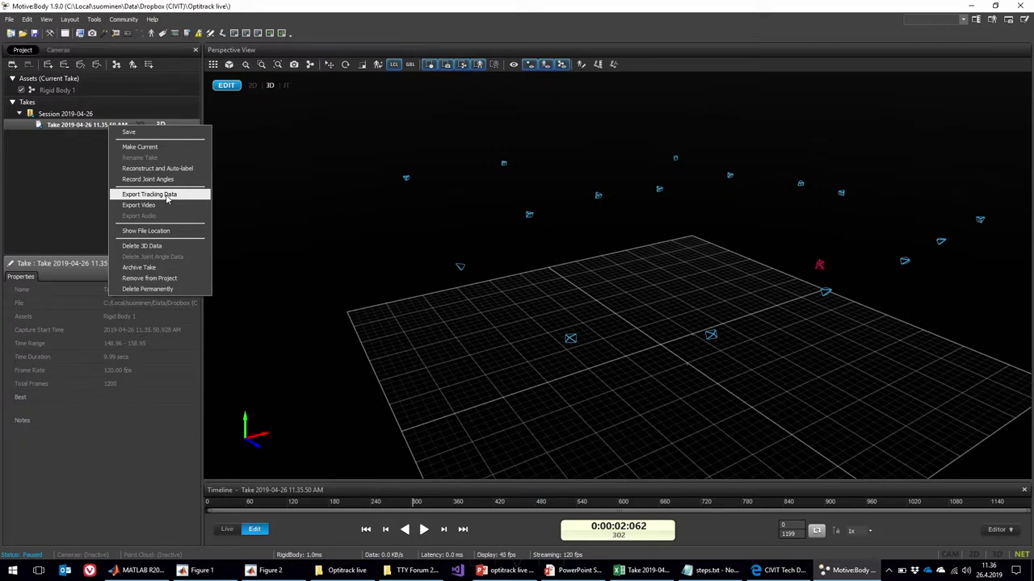
left_click(166, 196)
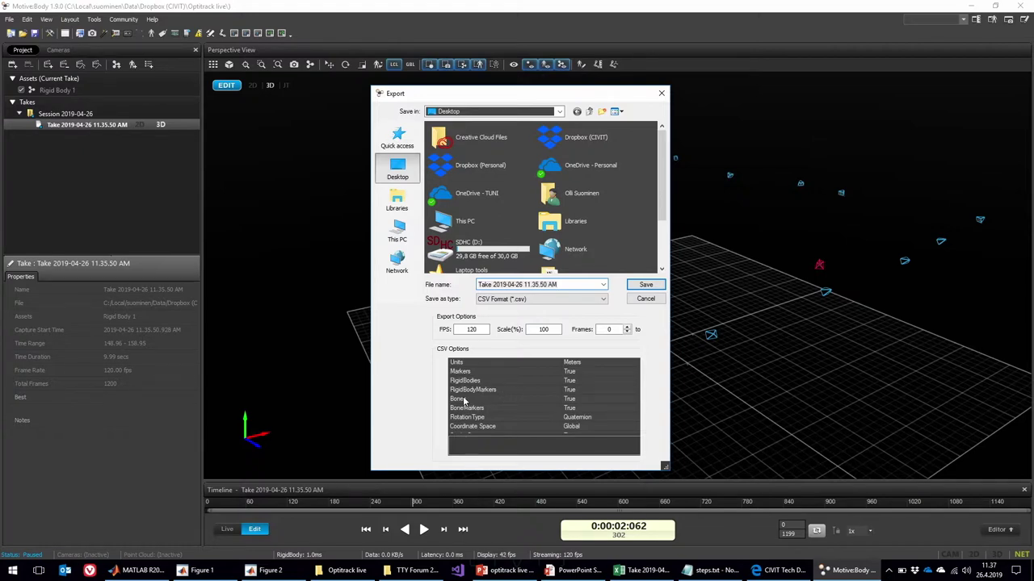
scroll(468, 400, "down", 1)
scroll(482, 410, "down", 1)
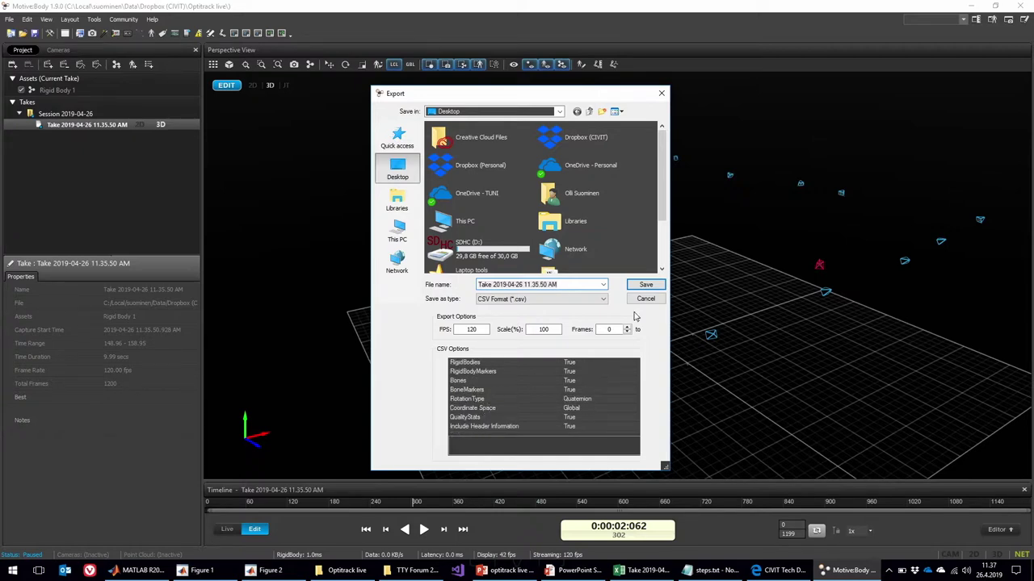
left_click(640, 287)
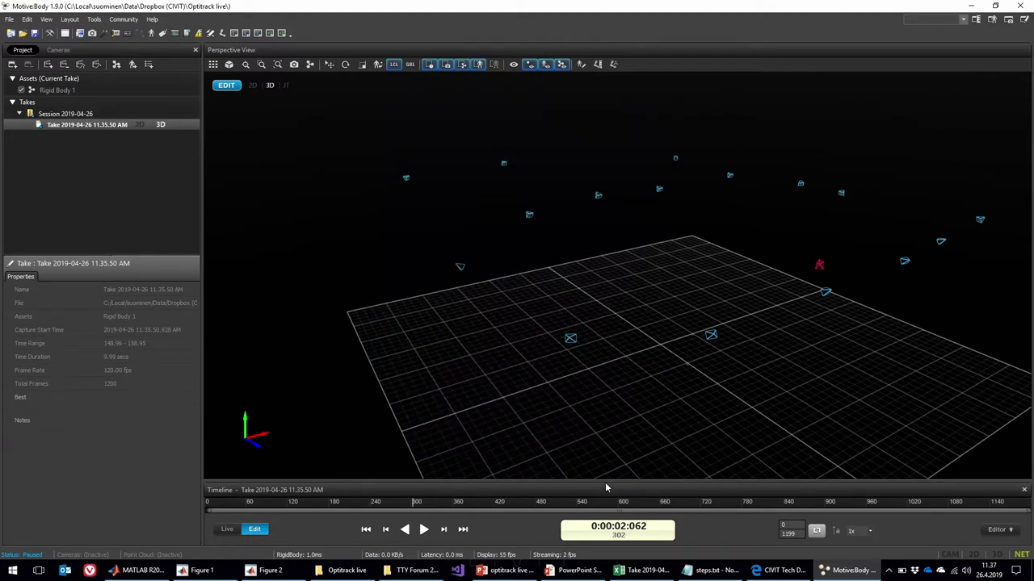
Step: Open Take 2019-04-26 12.14.25 AM.xlsx from the Optitrack live folder in Excel and examine its per-frame rotation and position data
left_click(356, 572)
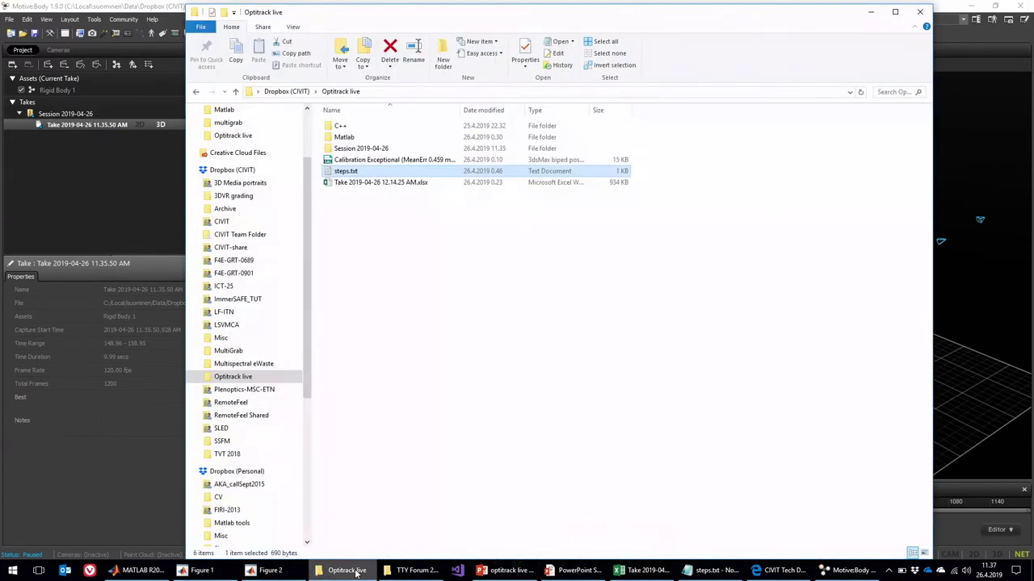
double_click(423, 184)
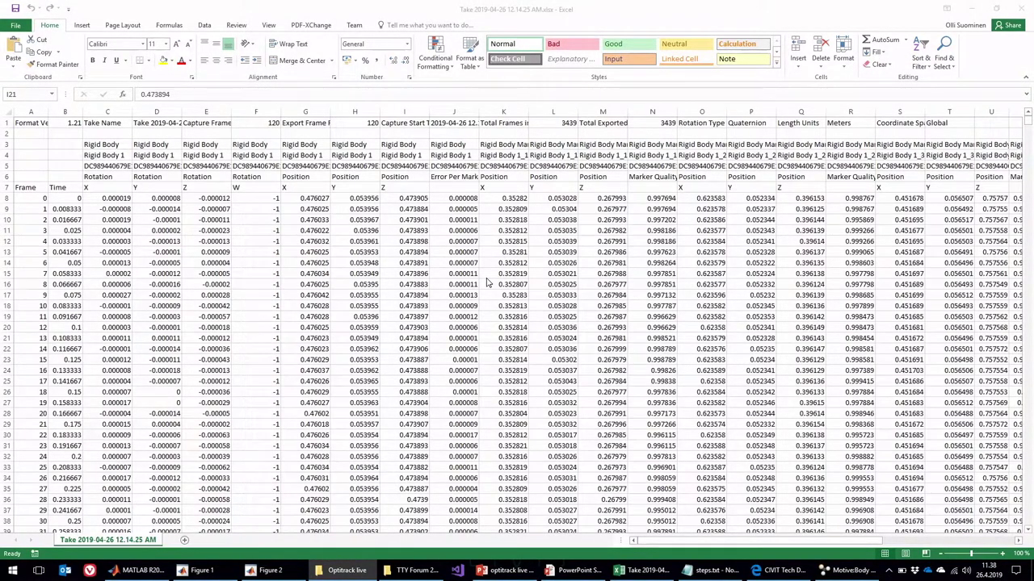
scroll(484, 292, "down", 3)
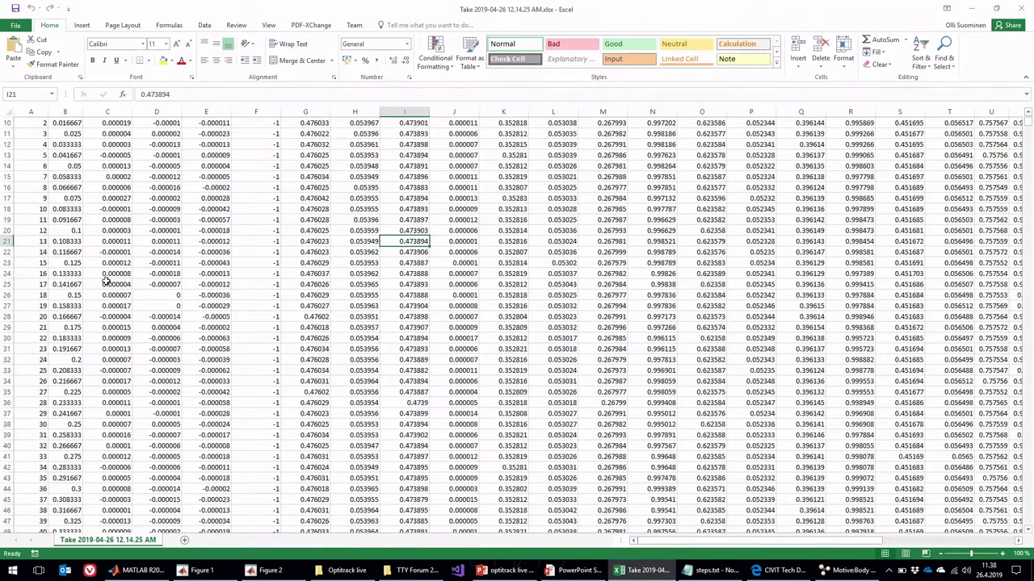
scroll(64, 278, "down", 20)
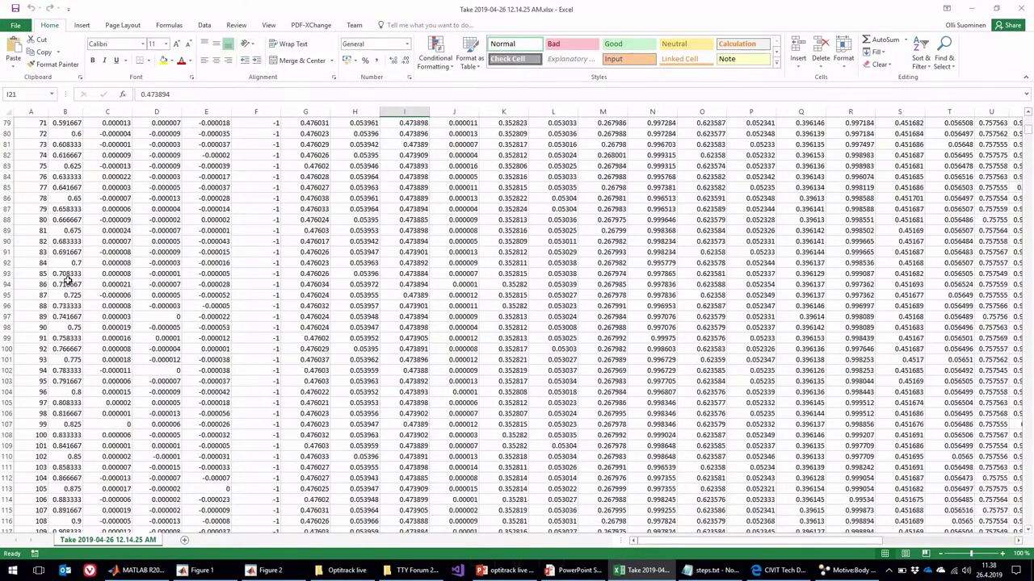
scroll(68, 277, "down", 12)
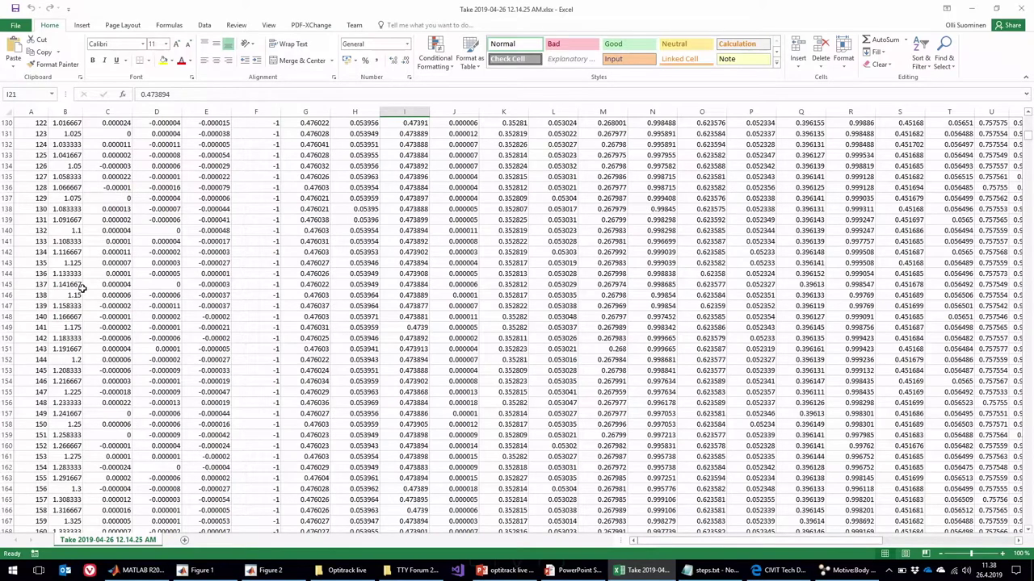
Step: Examine the take's rotation and position data further down the sheet, past frame 1853, and close the workbook
scroll(81, 289, "down", 14)
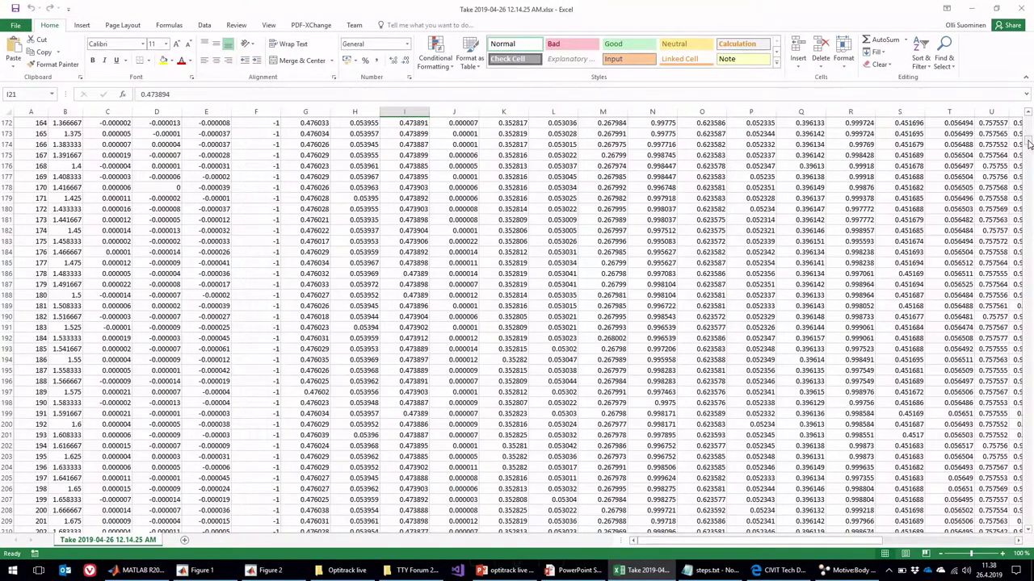
left_click_drag(1028, 146, 1030, 345)
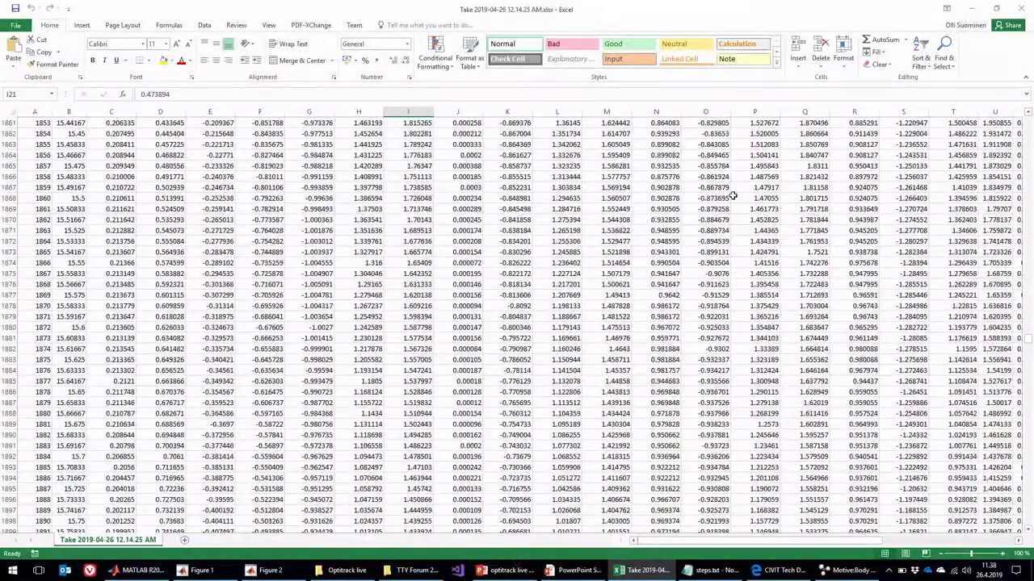
left_click(1017, 8)
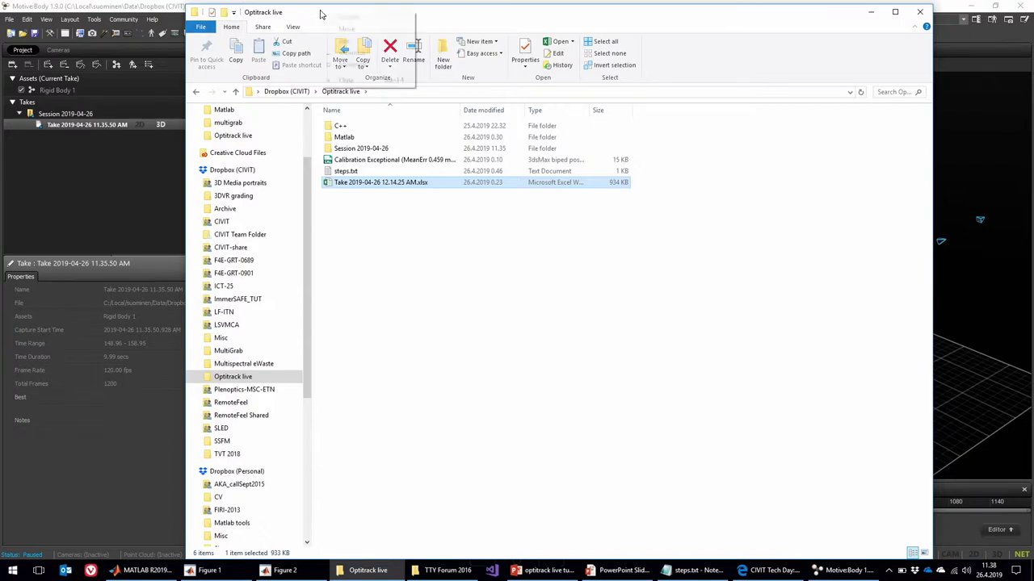
Step: Return to Motive and switch it from edit mode to live mode, with the camera volume seen closer in the perspective view
left_click(152, 12)
right_click_drag(655, 432, 741, 343)
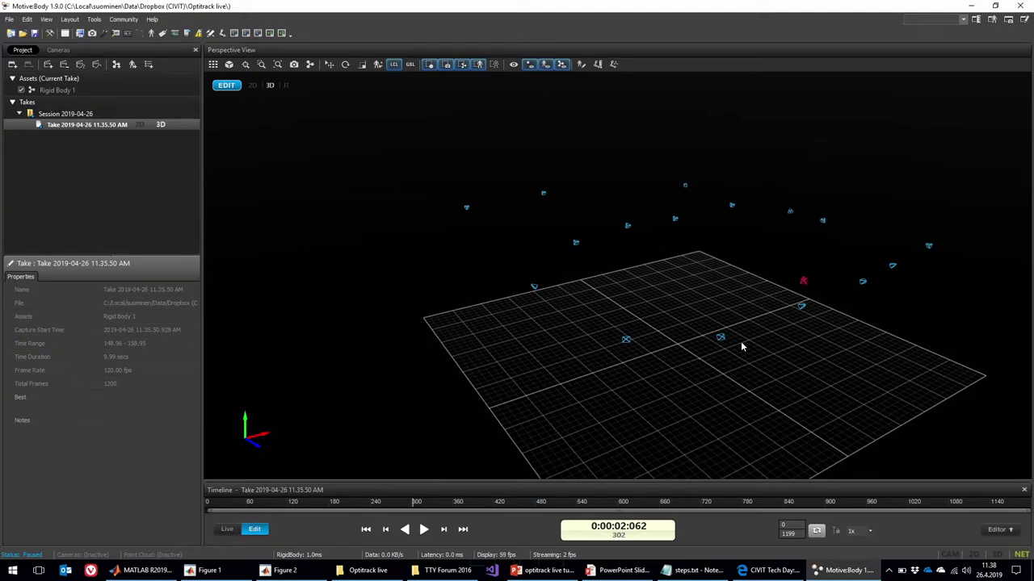
left_click(227, 529)
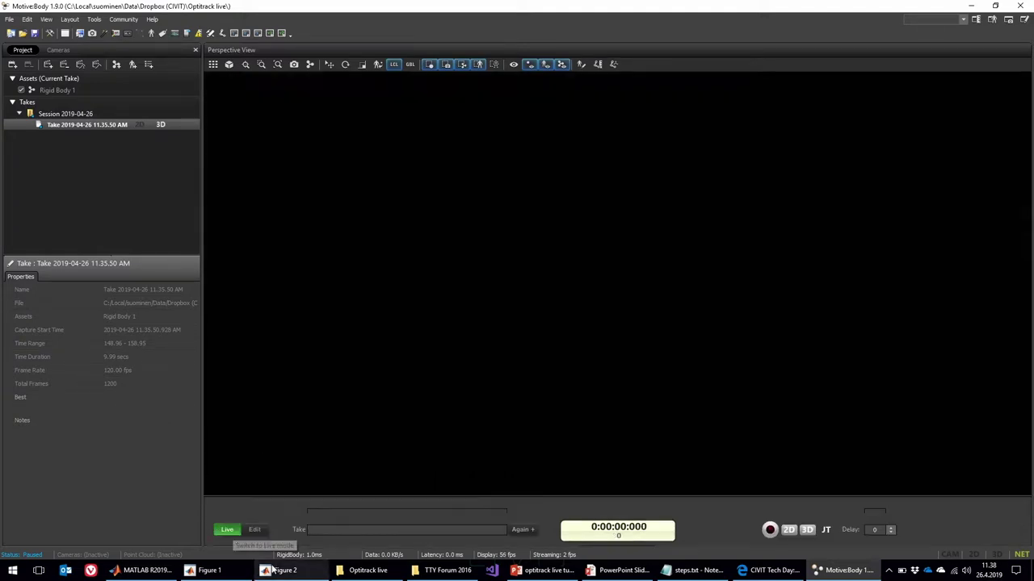
scroll(766, 315, "up", 4)
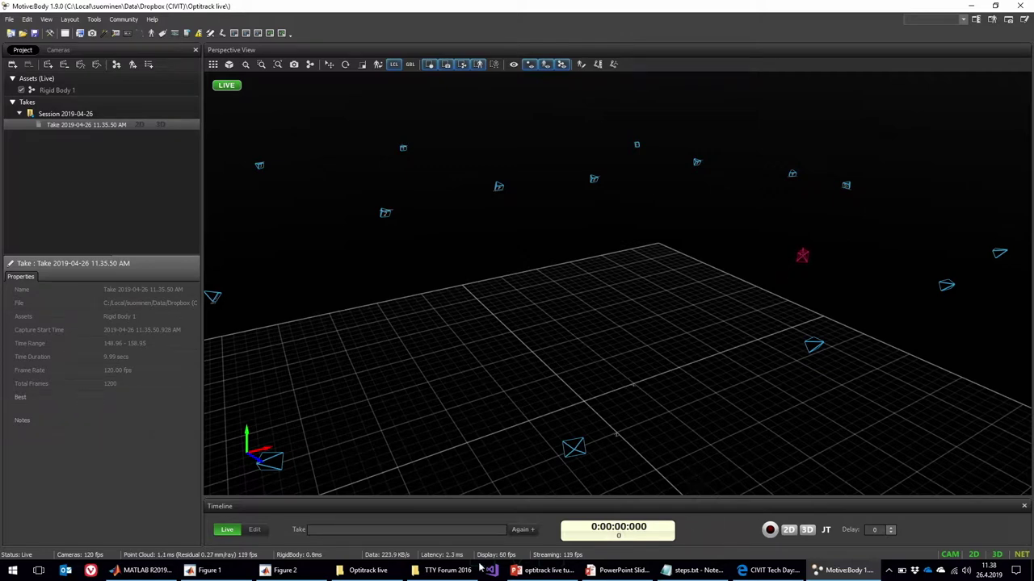
Step: Close the old MATLAB windows Figure 1 and Figure 2 and switch to the main MATLAB window
mouse_move(158, 573)
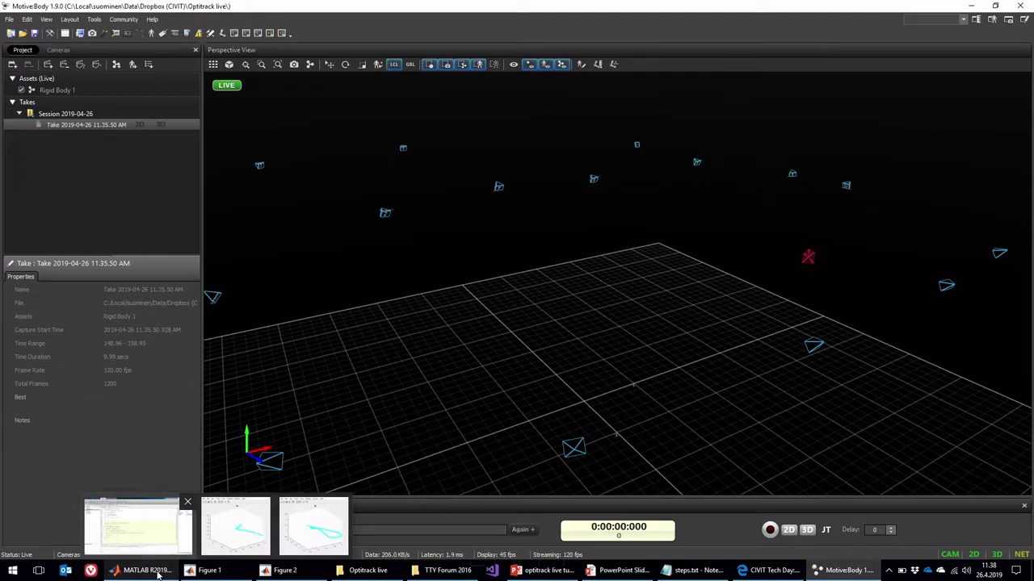
right_click(207, 570)
left_click(217, 557)
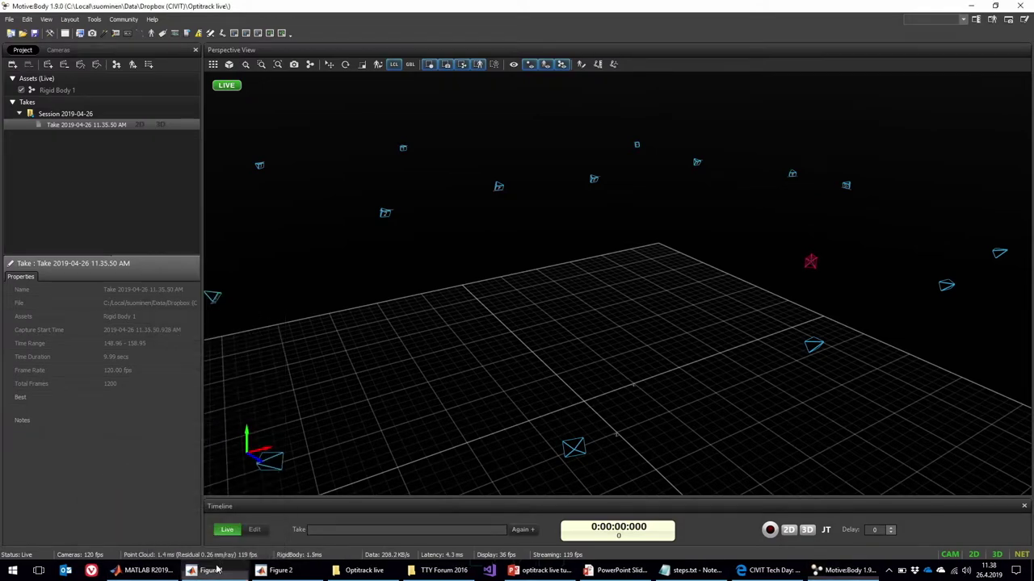
right_click(209, 570)
left_click(210, 545)
left_click(171, 571)
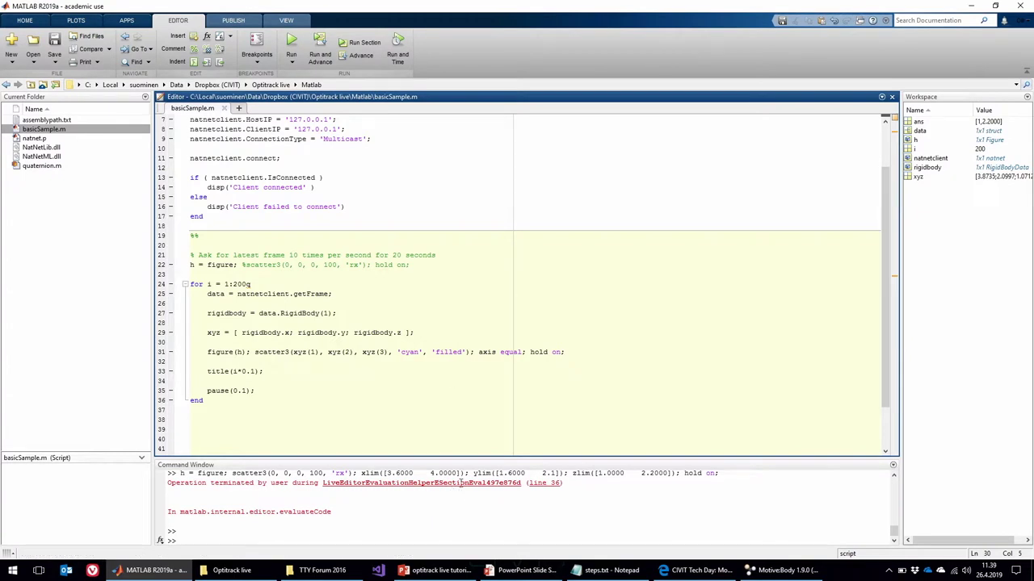
Step: Run the first section of basicSample.m to clear the command window and all workspace variables
scroll(438, 179, "up", 2)
left_click(429, 127)
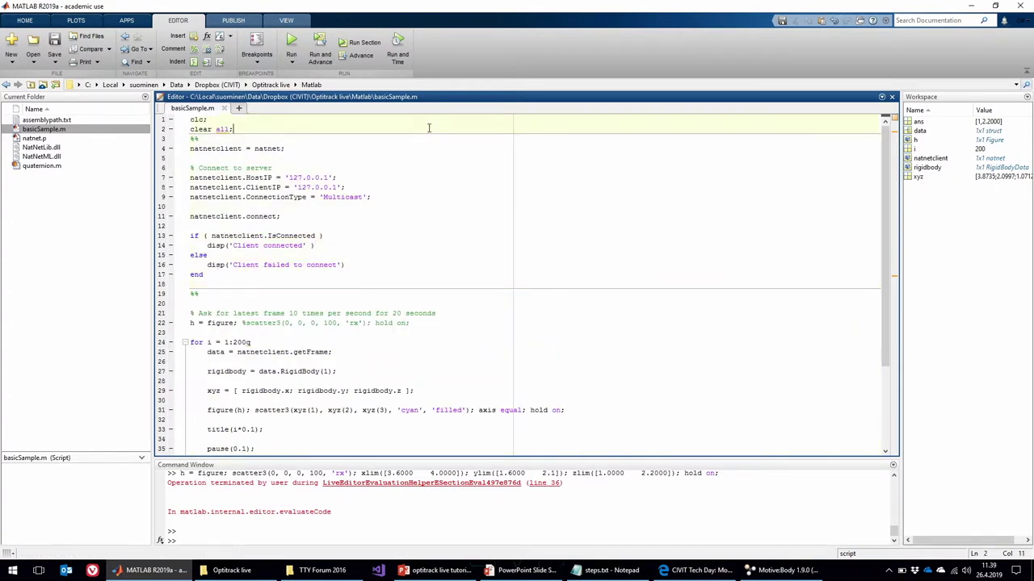
key("ctrl+Return")
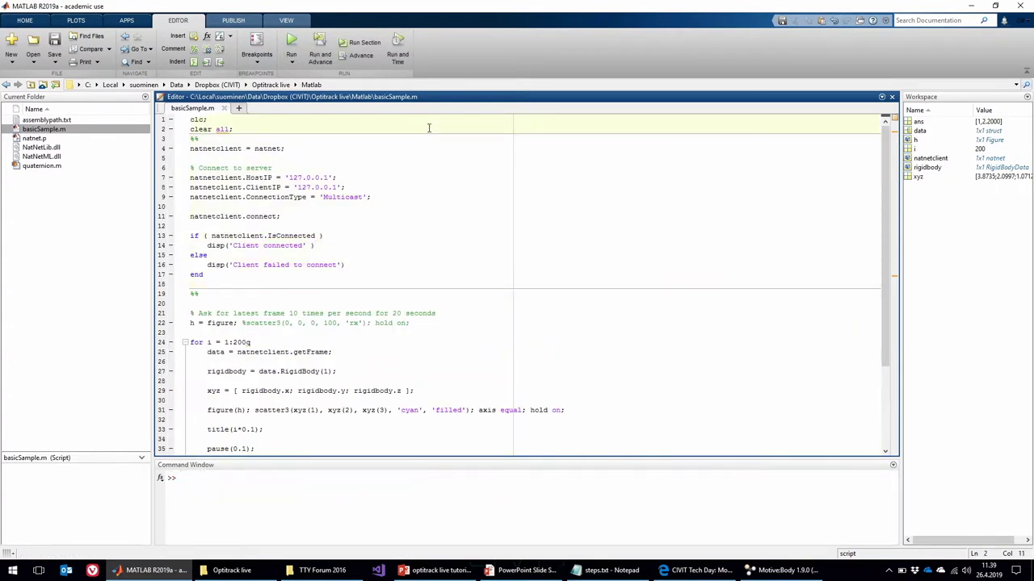
Step: Review the natnet client, host and client IP, and Multicast connection lines, and run that section to connect the client
left_click(433, 162)
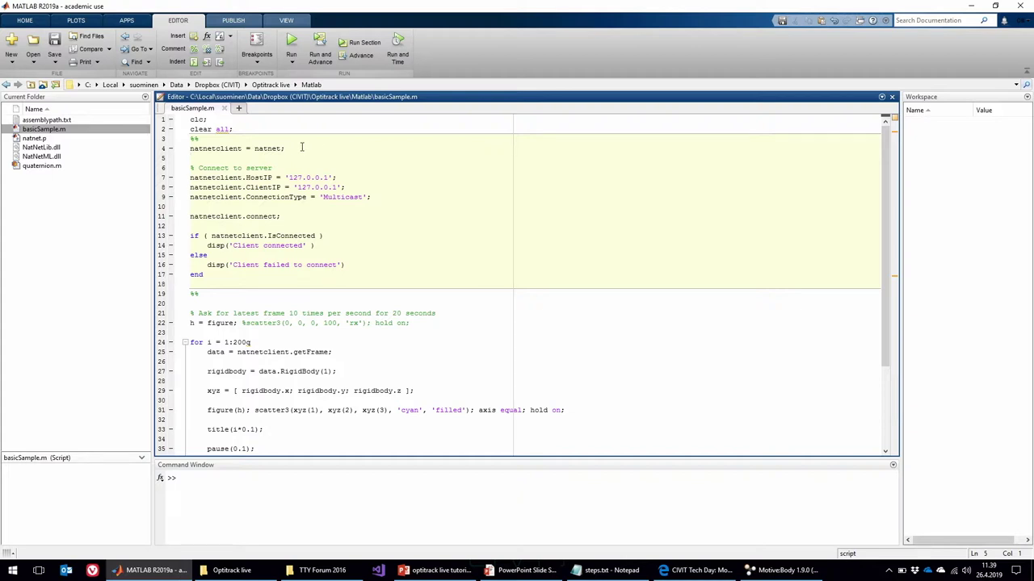
scroll(302, 147, "down", 1)
left_click_drag(303, 122, 187, 121)
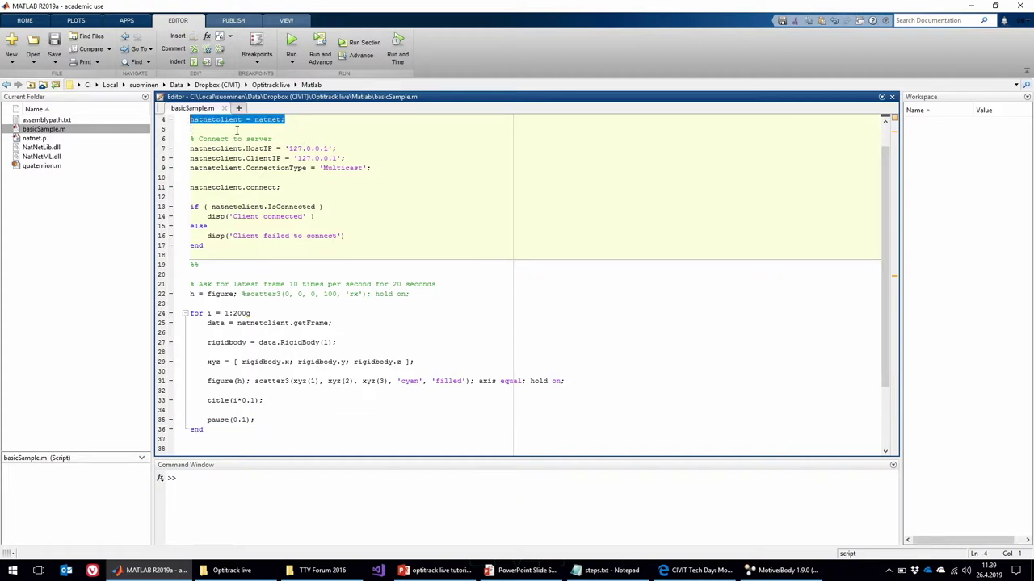
left_click_drag(384, 141, 416, 164)
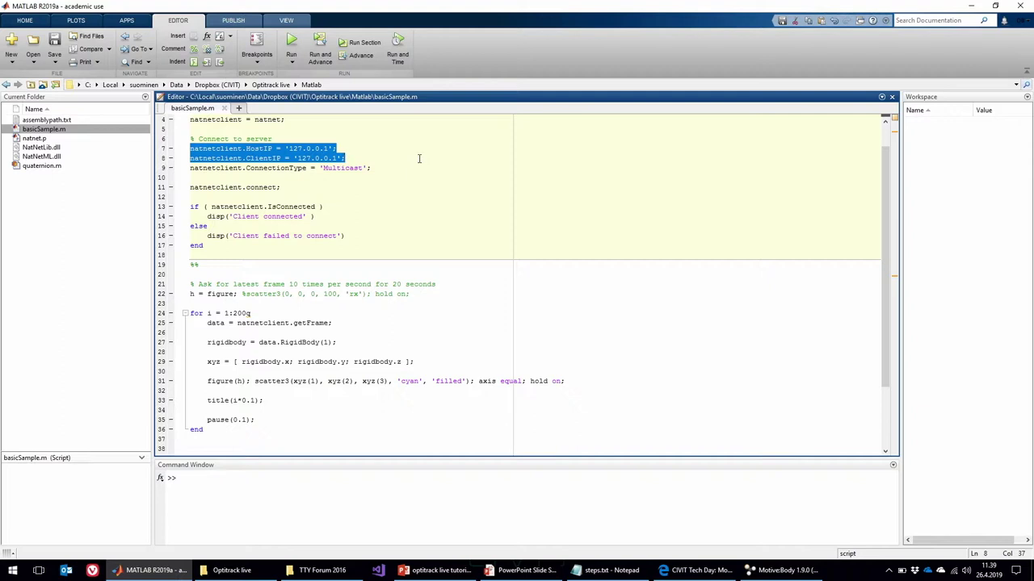
left_click(402, 162)
triple_click(397, 169)
left_click(403, 170)
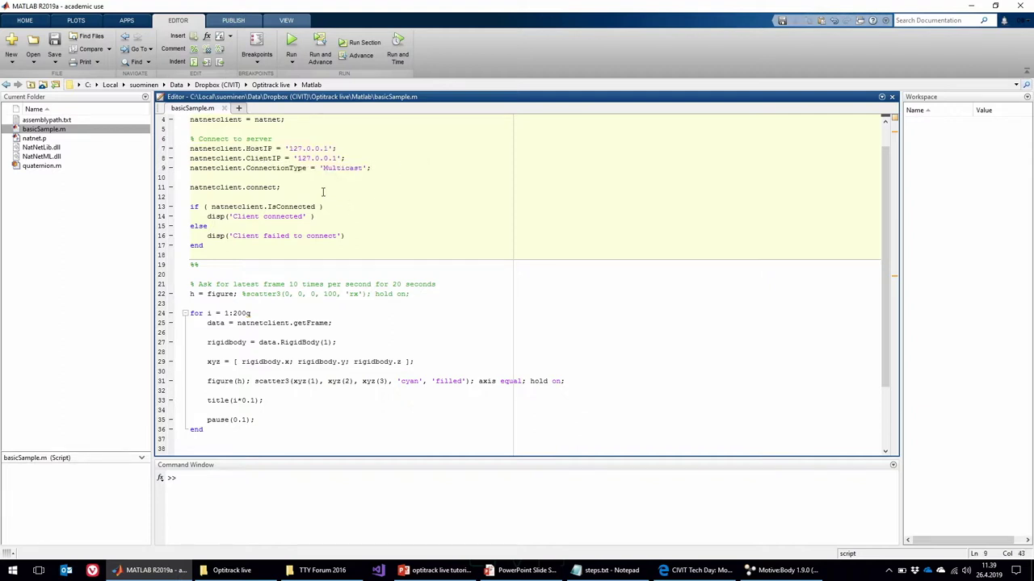
triple_click(323, 192)
left_click(393, 191)
key("ctrl+Return")
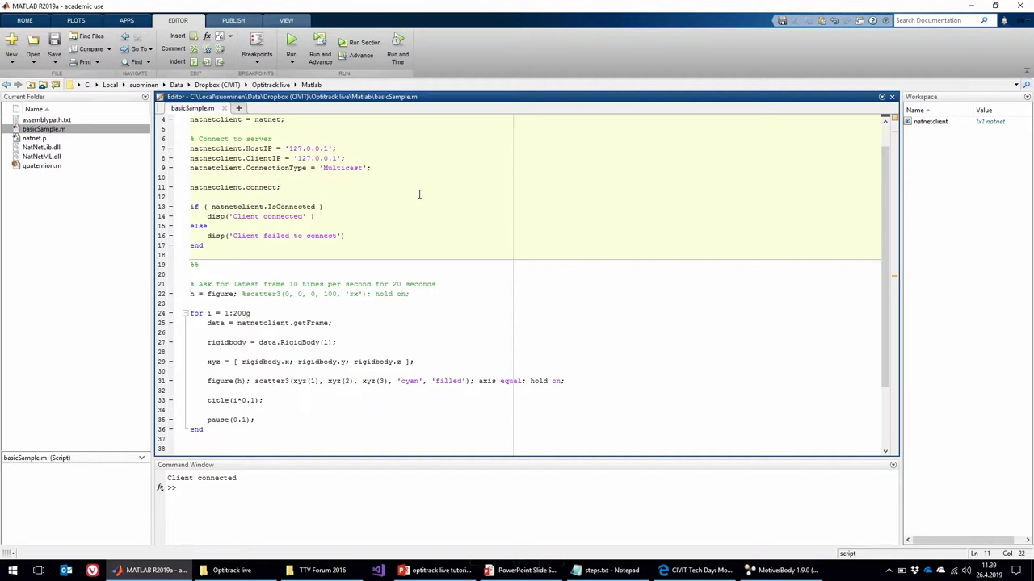
Step: Review the frame-request comment and remove the stray q from the for loop's range so it reads 1:200
scroll(420, 199, "down", 1)
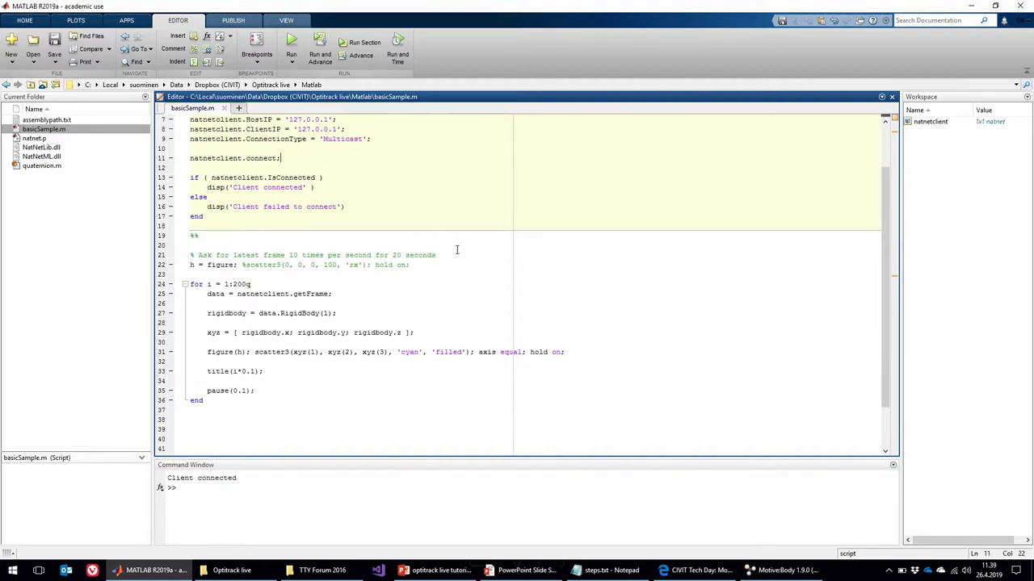
scroll(457, 250, "down", 1)
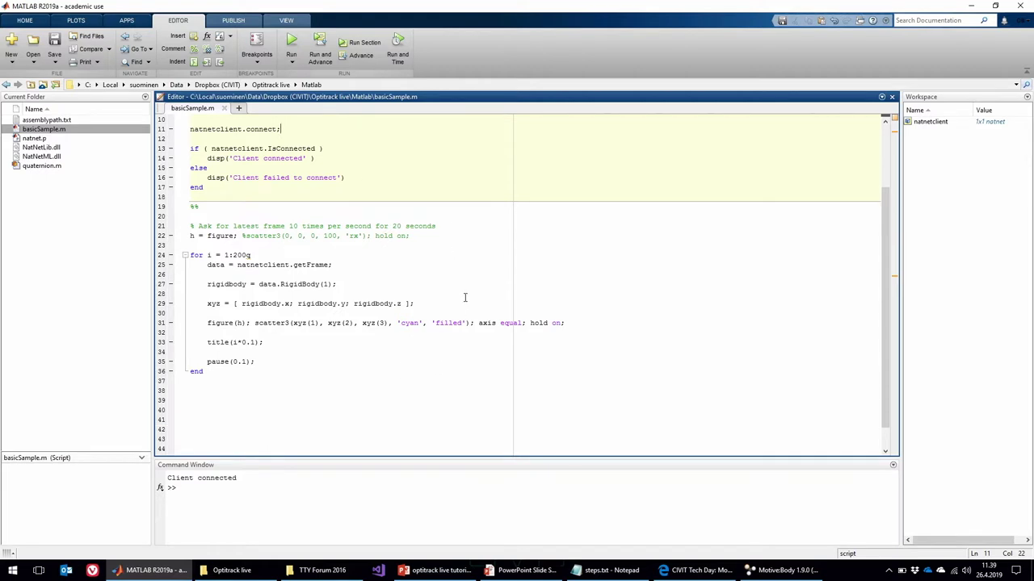
left_click_drag(199, 227, 525, 226)
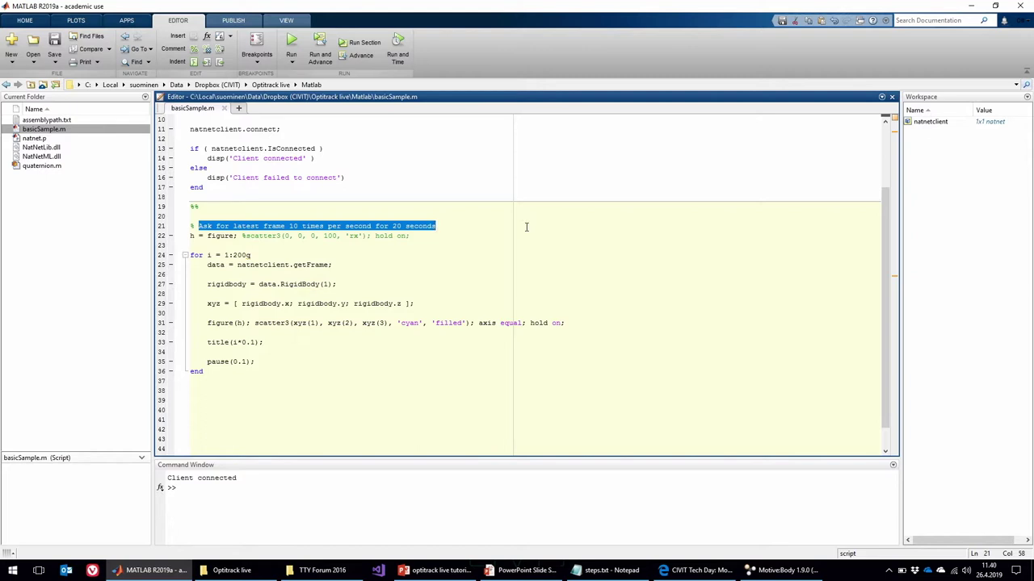
left_click(462, 264)
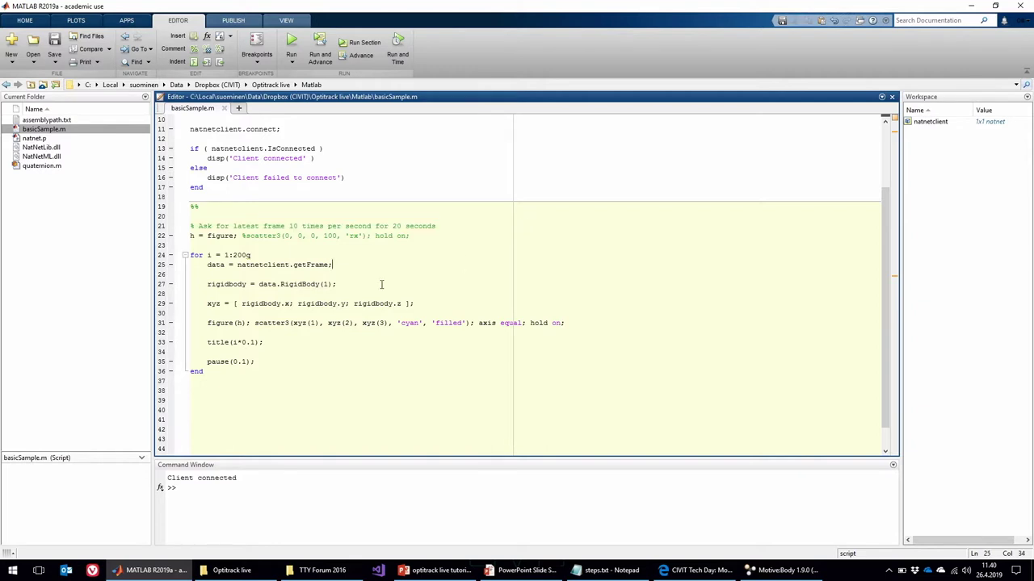
left_click(271, 257)
key("BackSpace")
left_click(309, 247)
Step: Examine the loop's getFrame call, the RigidBody(1) data access and the scatter3 plotting command
left_click_drag(207, 265, 354, 265)
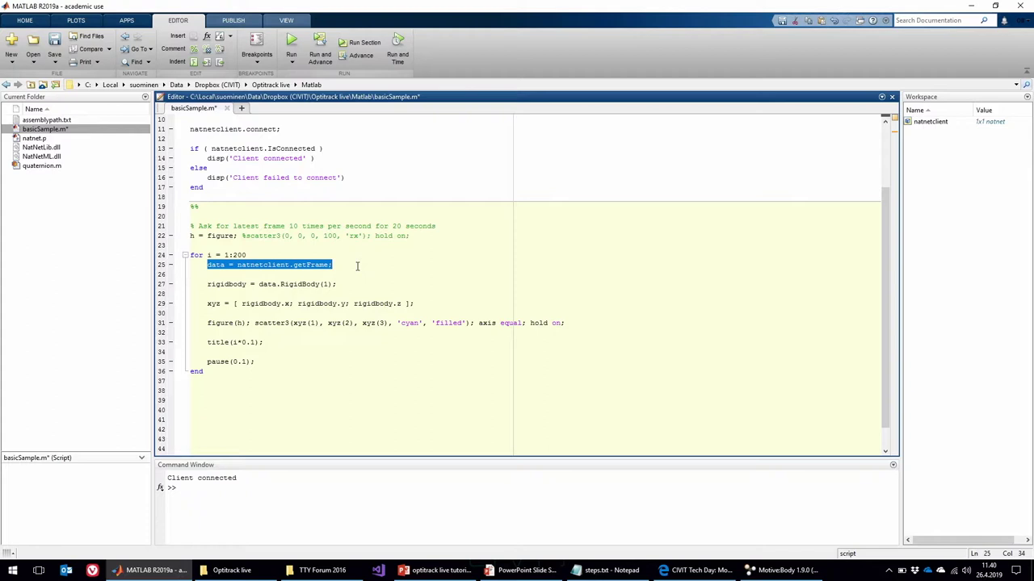
left_click(270, 284)
double_click(269, 284)
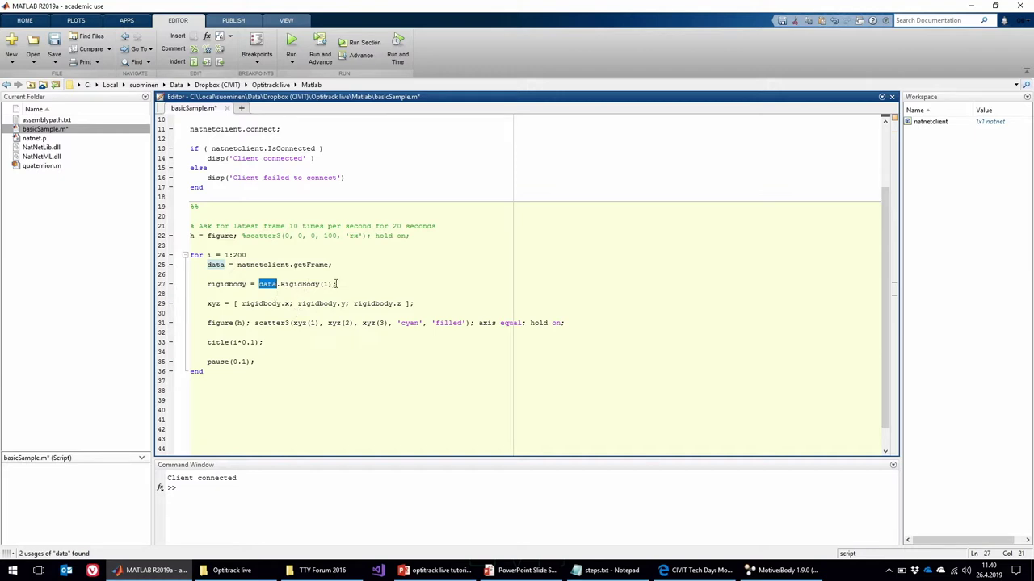
key("Right")
left_click(385, 285)
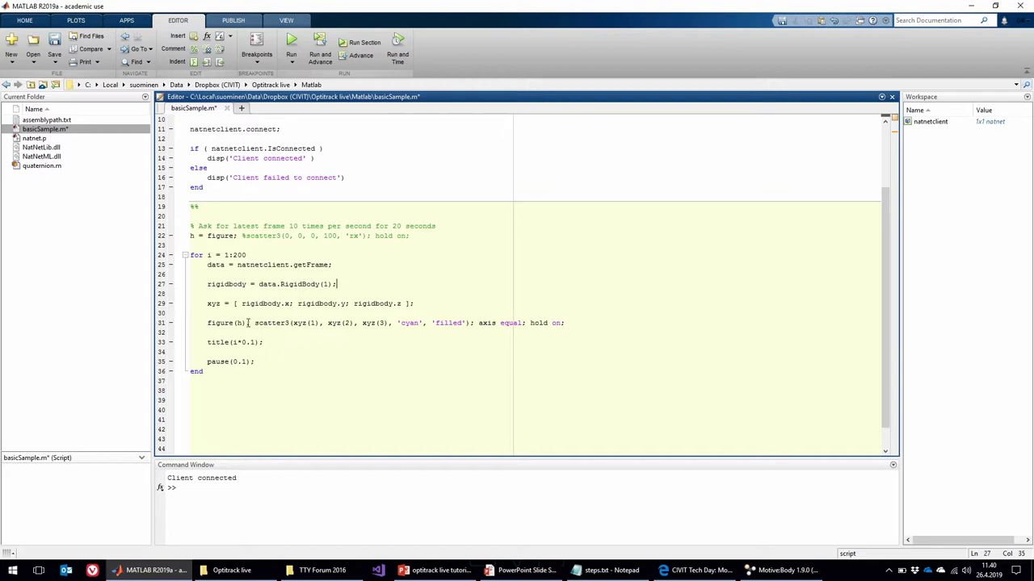
left_click_drag(253, 323, 470, 321)
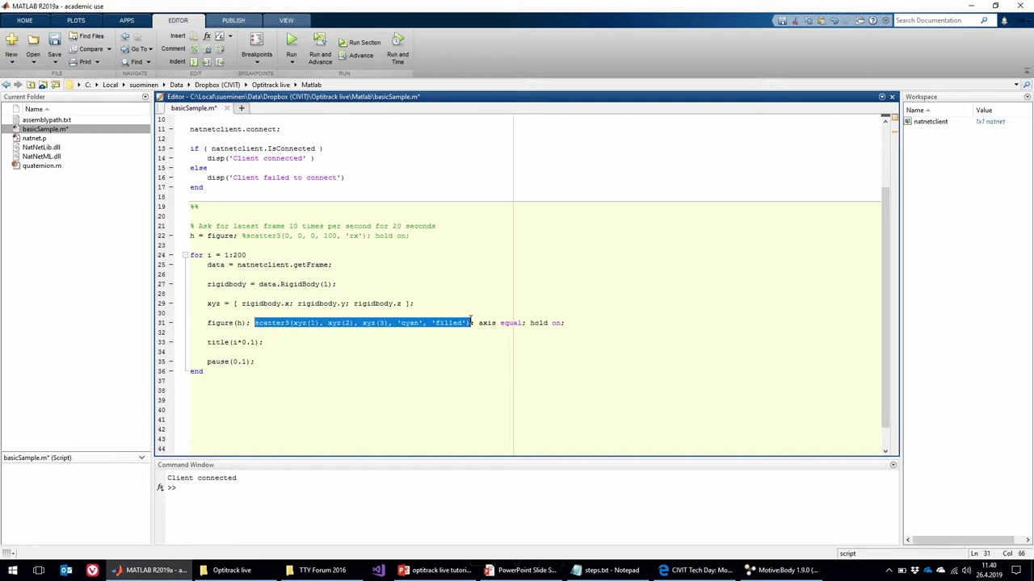
left_click(470, 322)
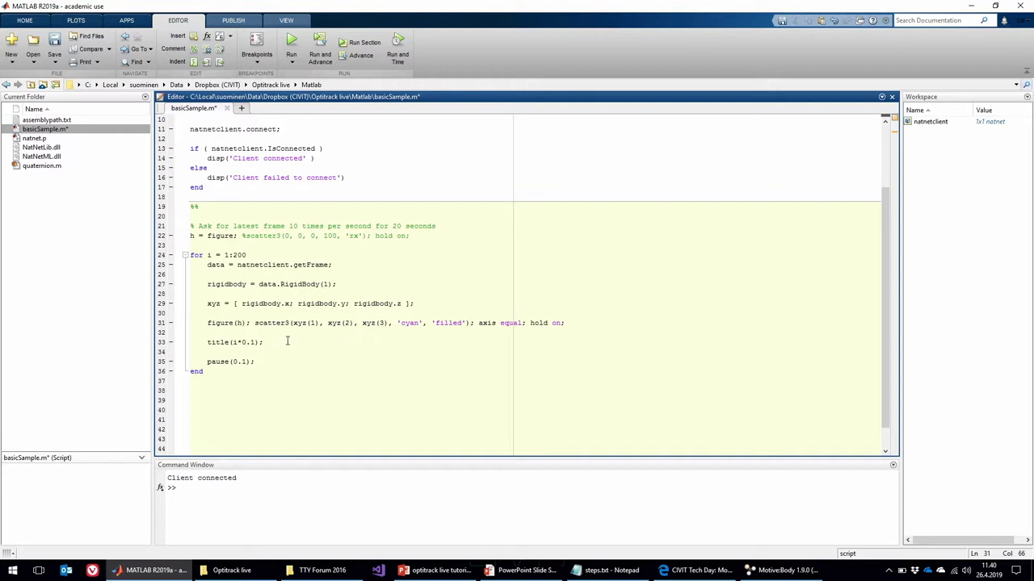
Step: Run the loop section to plot the rigid body's live position, then maximize Figure 1 and rotate its 3D plot
left_click(277, 351)
key("ctrl+Return")
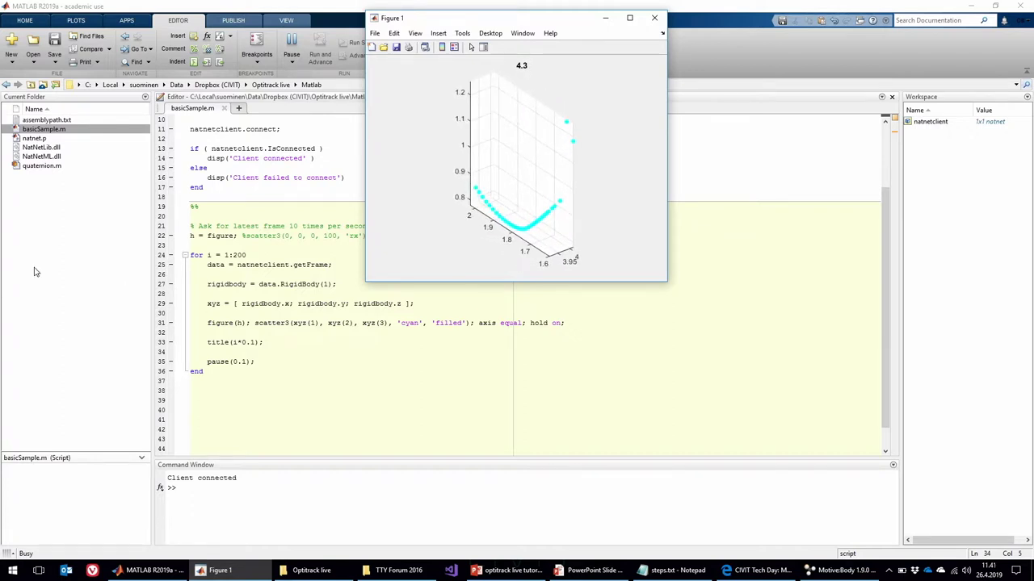
left_click(629, 17)
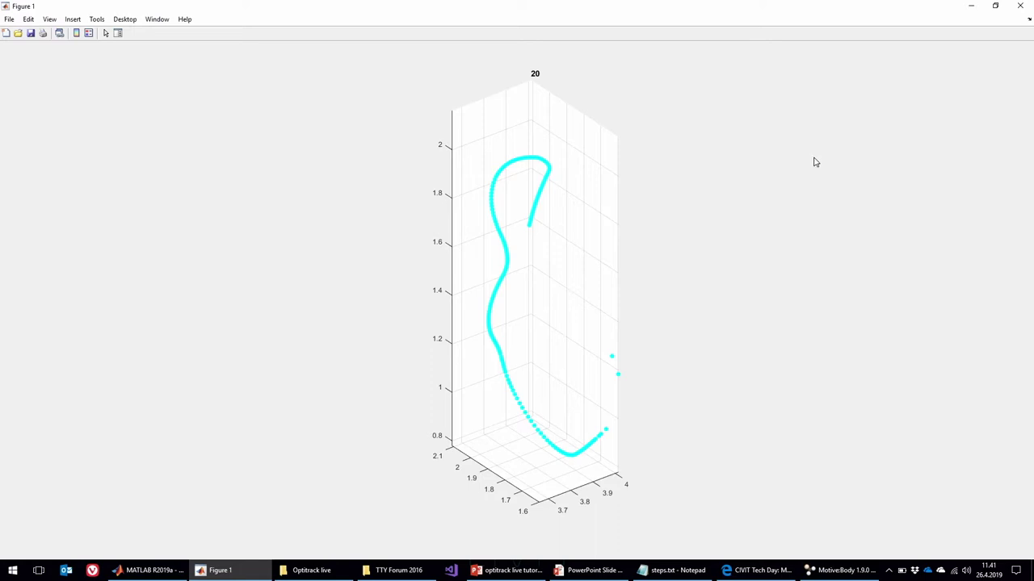
left_click_drag(493, 321, 531, 298)
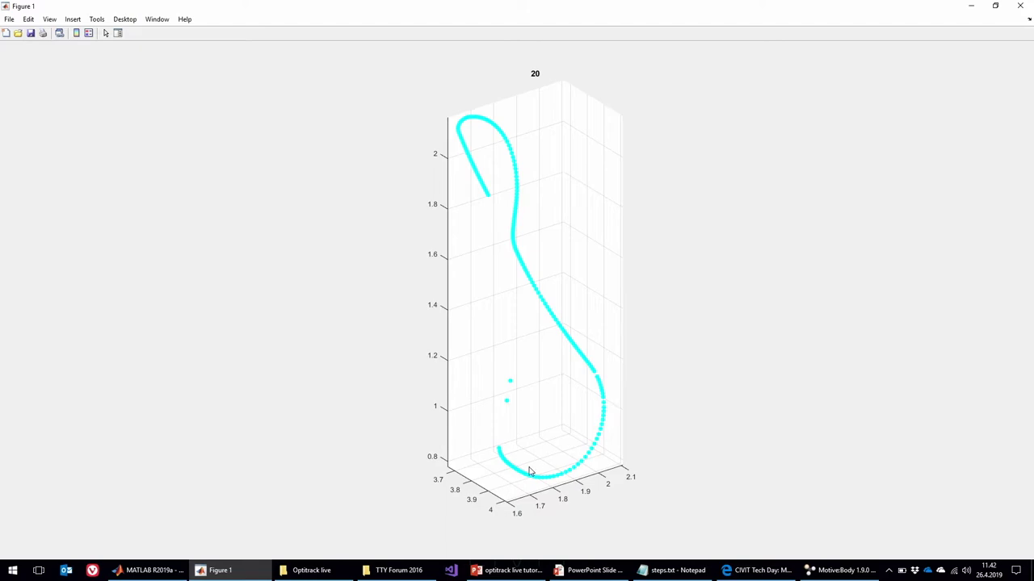
Step: Switch to the optitrack live tutorial presentation in PowerPoint and continue its slide show past the marker selection steps
left_click(508, 573)
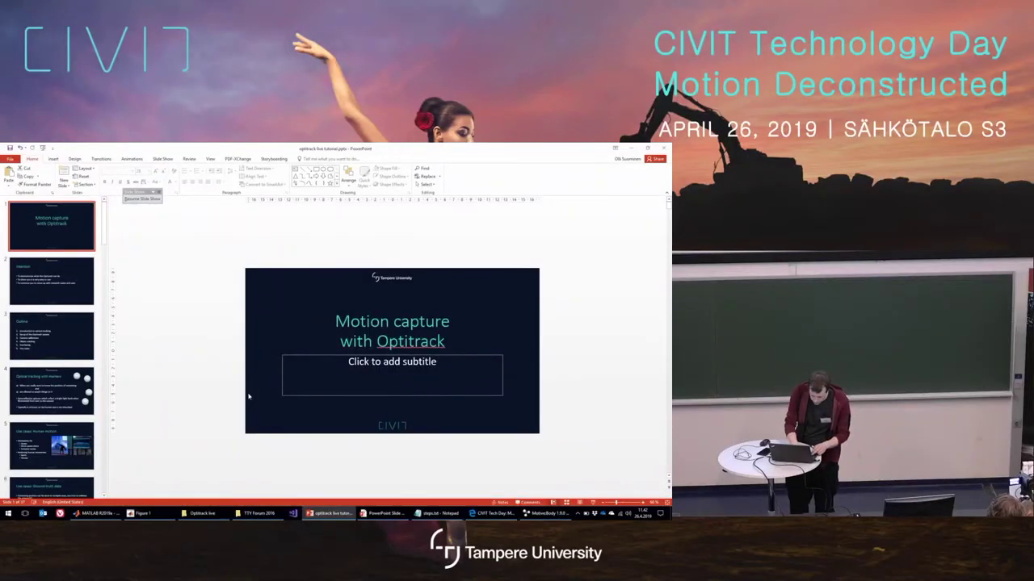
key("alt+Tab")
key("Right")
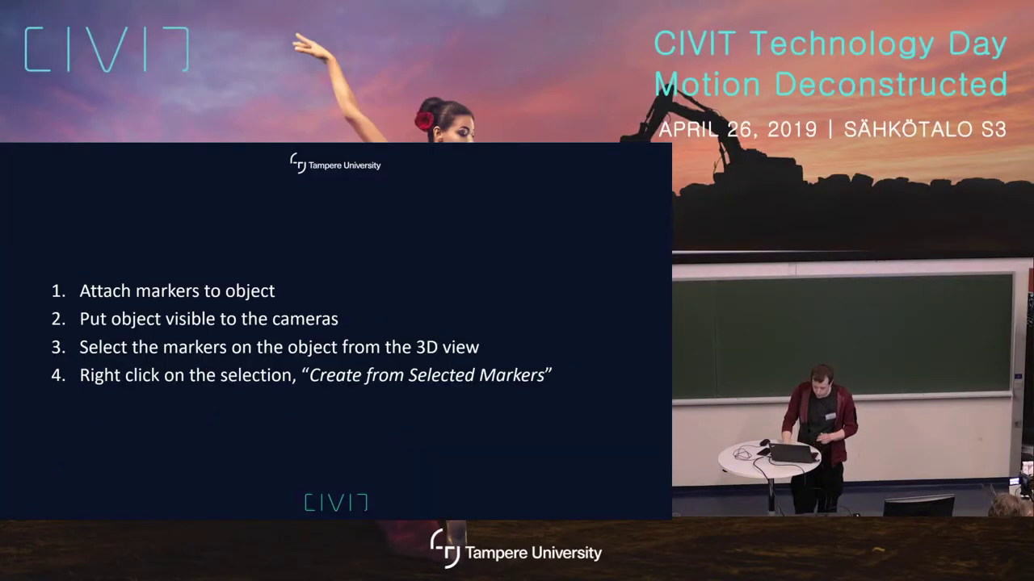
key("alt+Tab")
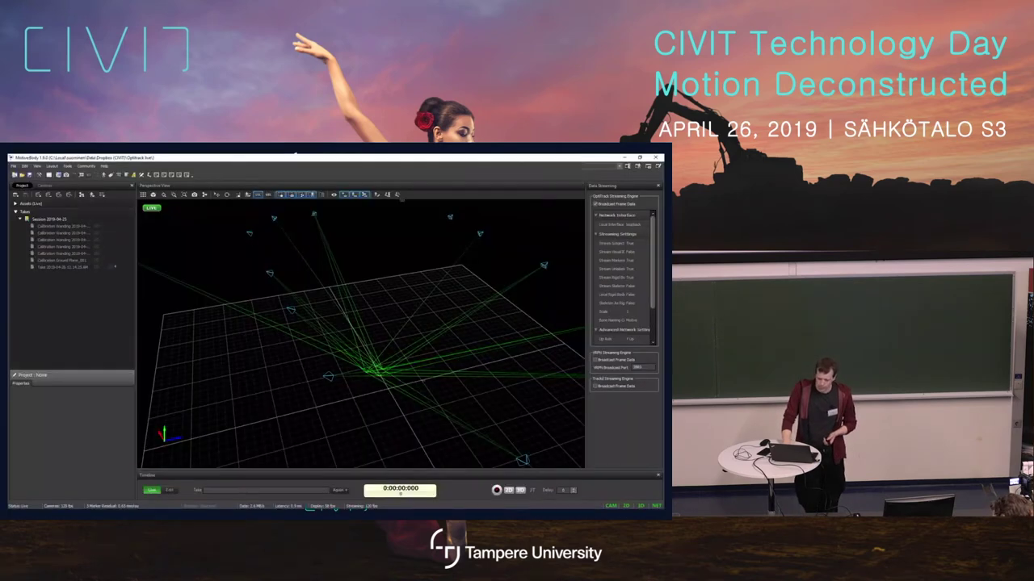